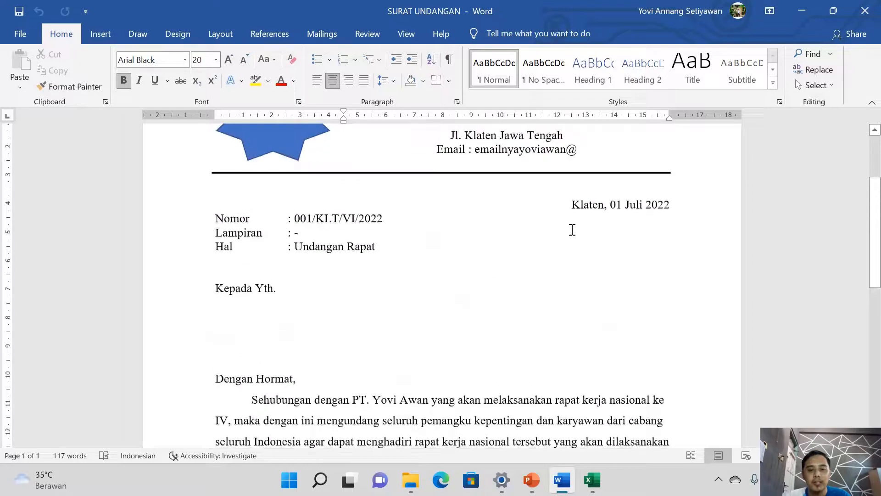
Step: Place the cursor below "Kepada Yth." and examine the Nama, Jabatan and Alamat columns in the Excel workbook Data Surat Undangan, returning to Word
left_click(231, 312)
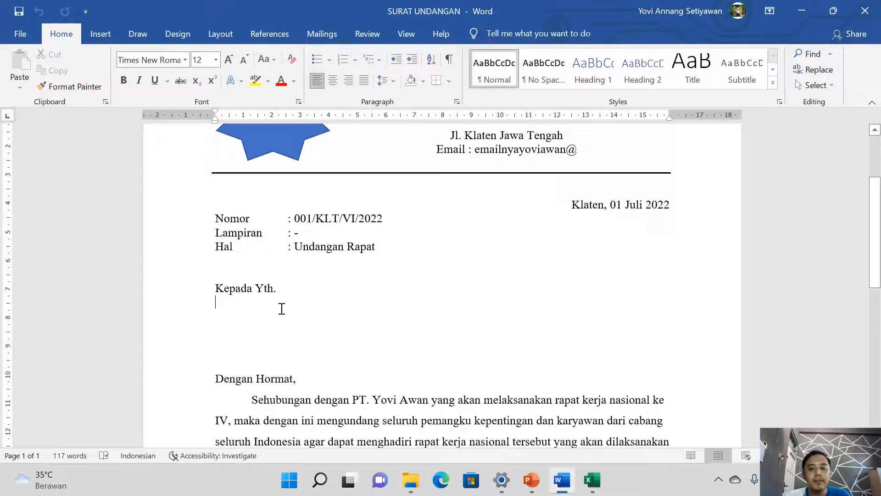
left_click(591, 480)
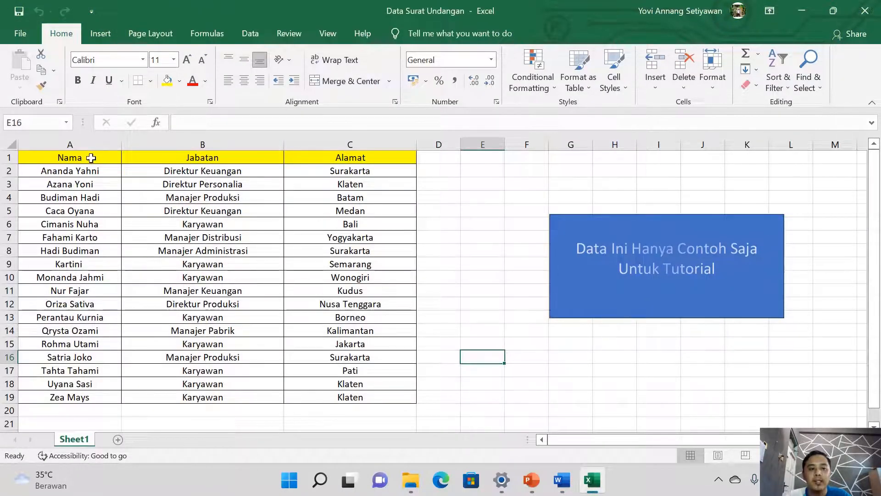
left_click(562, 479)
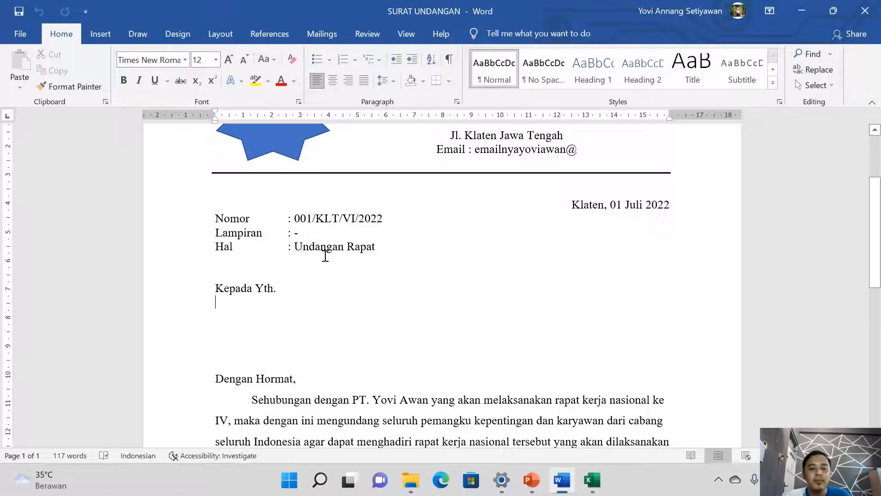
left_click(261, 304)
left_click(592, 480)
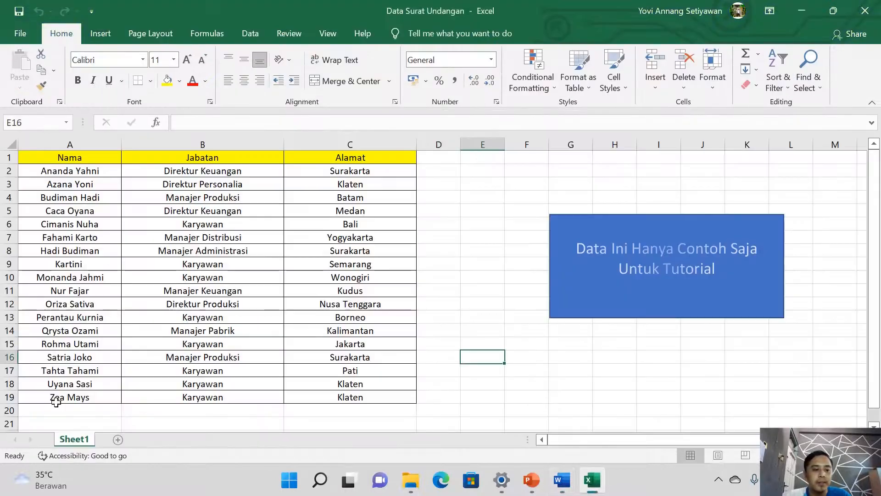
left_click_drag(55, 402, 54, 175)
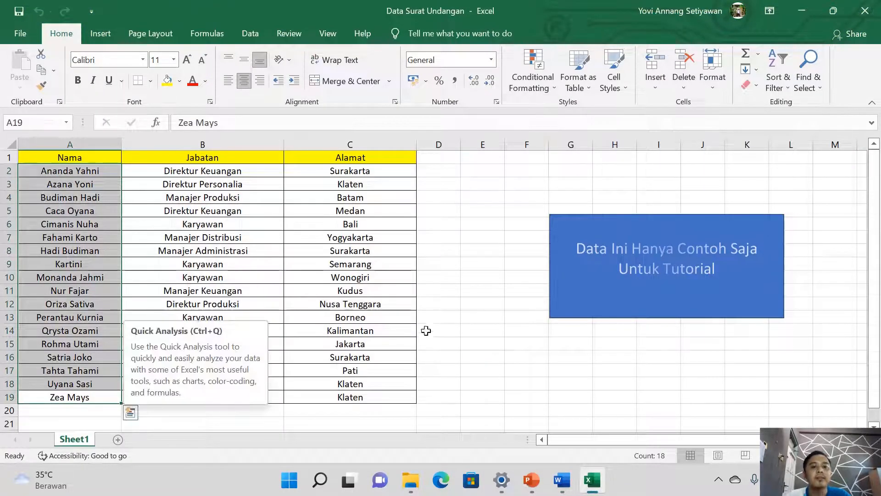
left_click(478, 361)
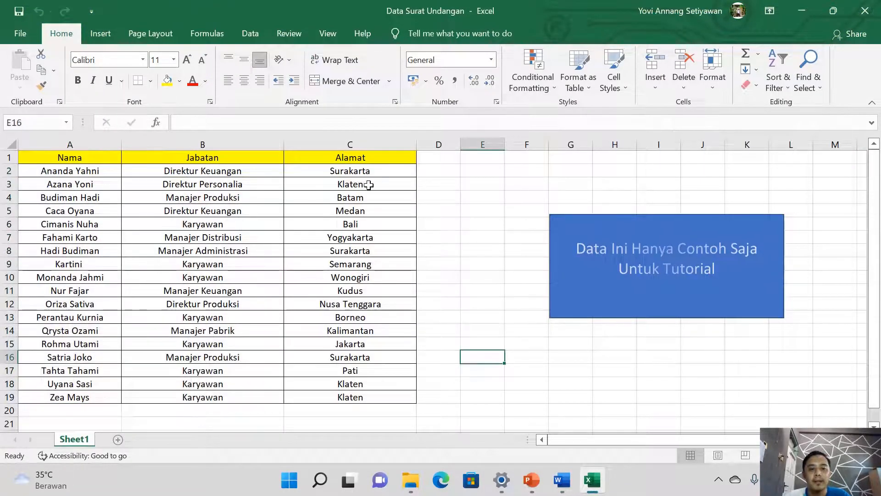
left_click(561, 479)
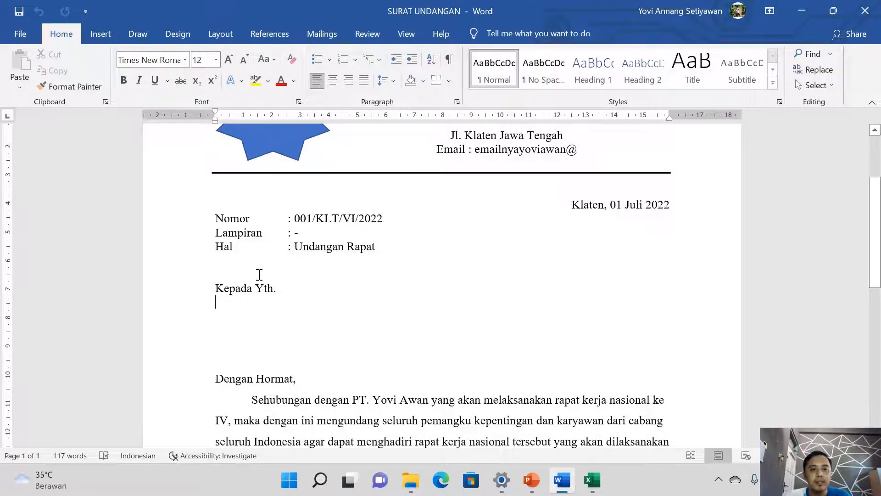
Step: Connect the existing list Data Surat Undangan from the Desktop's Mail Merge folder as recipients, using Sheet1$ with column headers in the first row
left_click(312, 35)
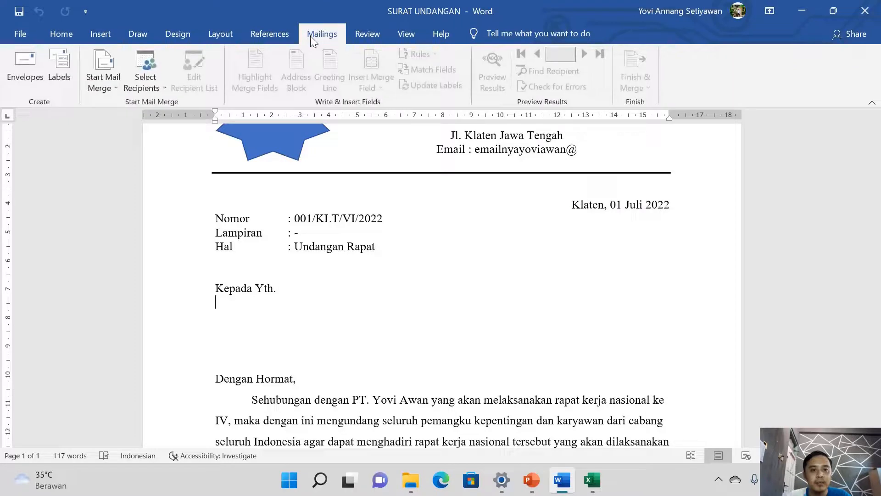
left_click(147, 89)
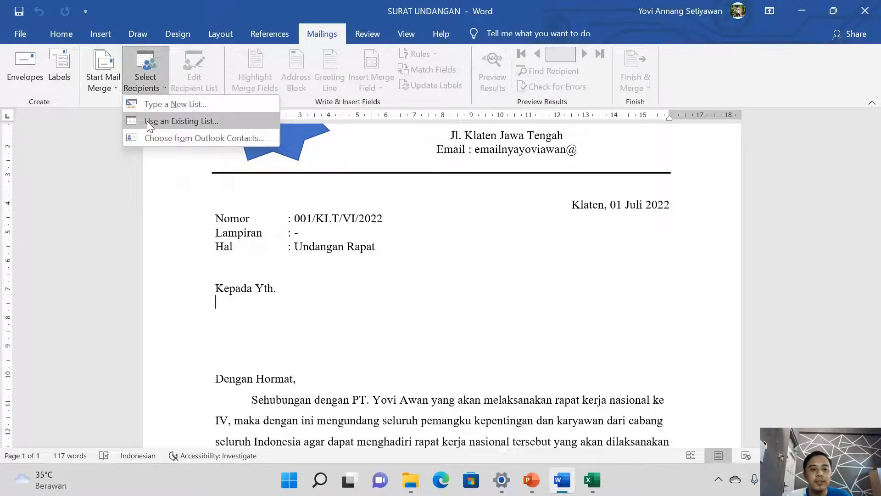
left_click(190, 120)
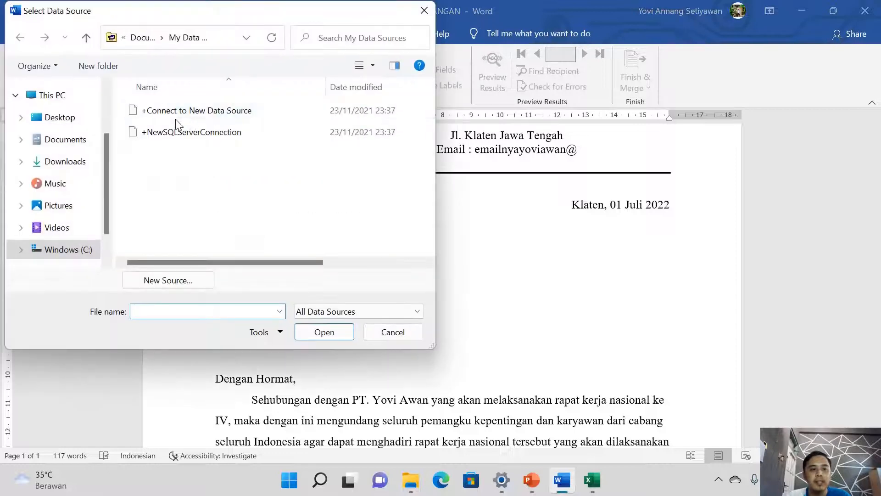
left_click(70, 118)
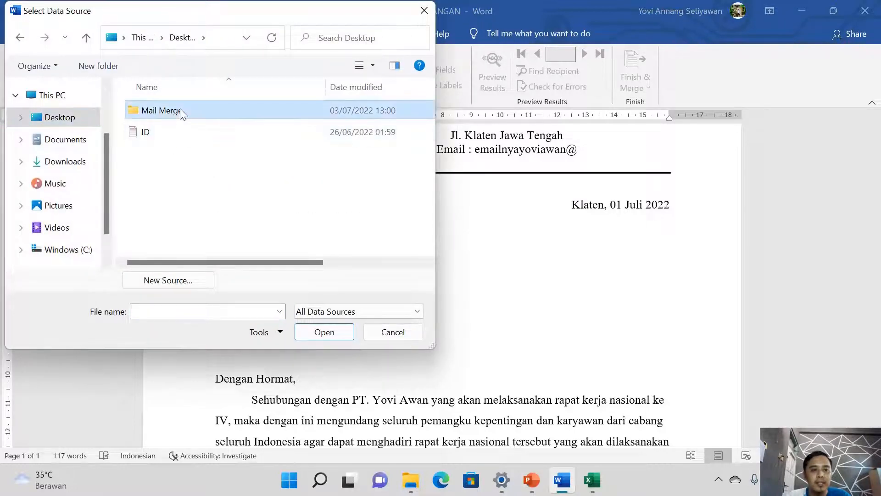
double_click(180, 111)
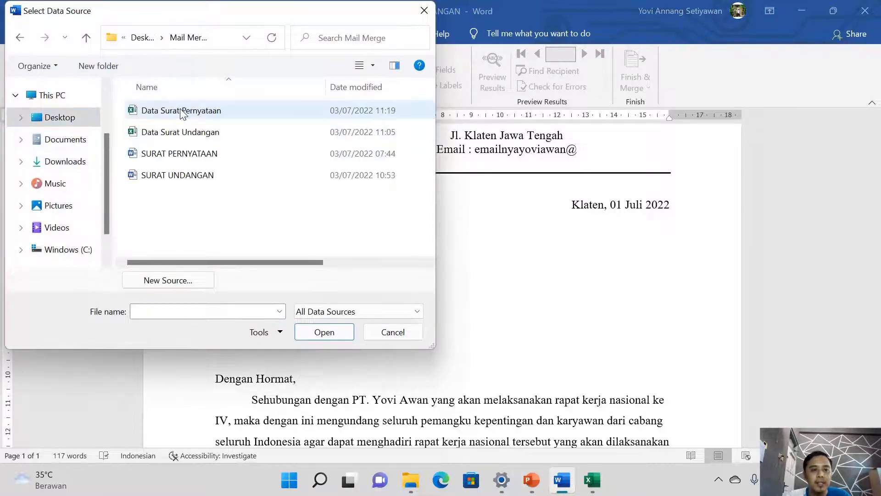
left_click(162, 132)
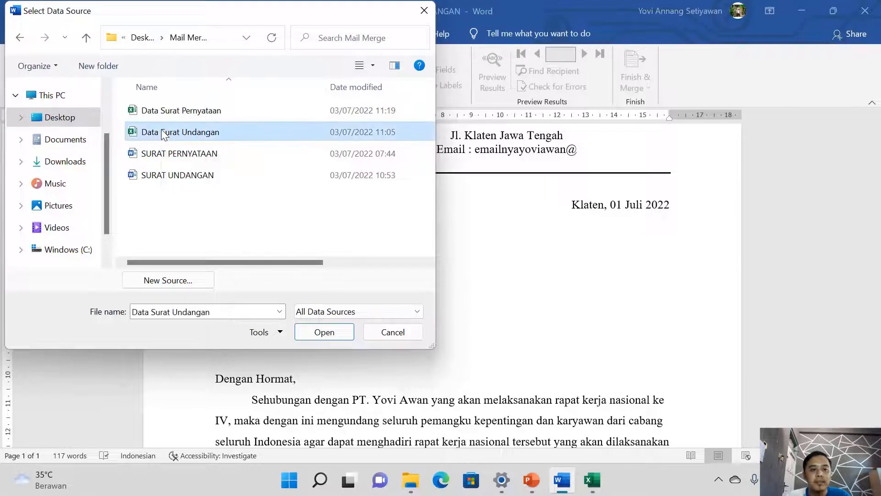
left_click(311, 337)
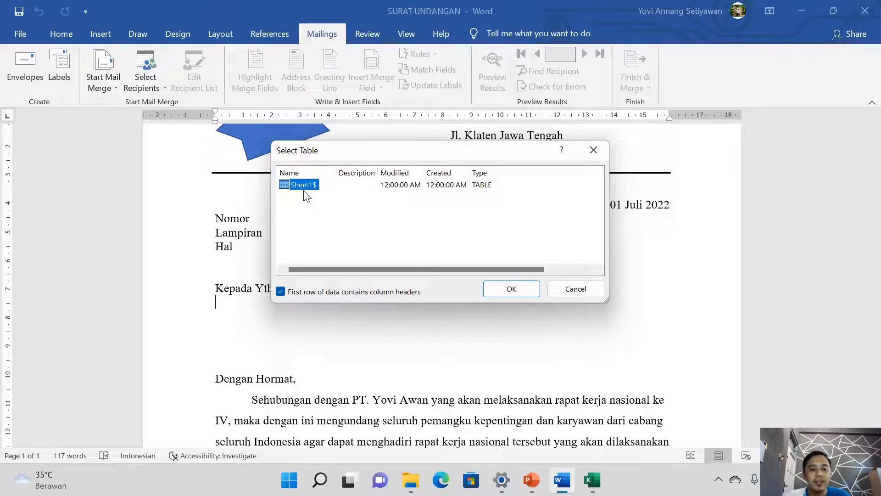
left_click(523, 290)
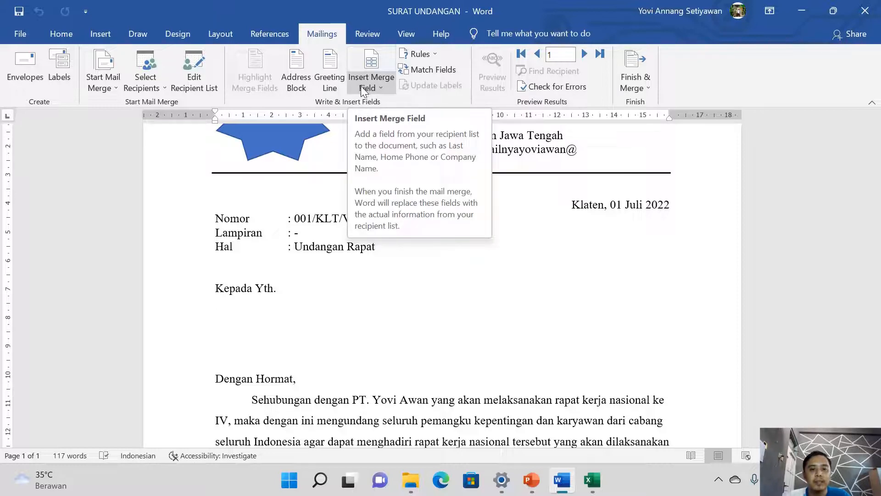
Step: Insert the merge fields Nama, Jabatan and Alamat on separate lines below "Kepada Yth."
left_click(381, 88)
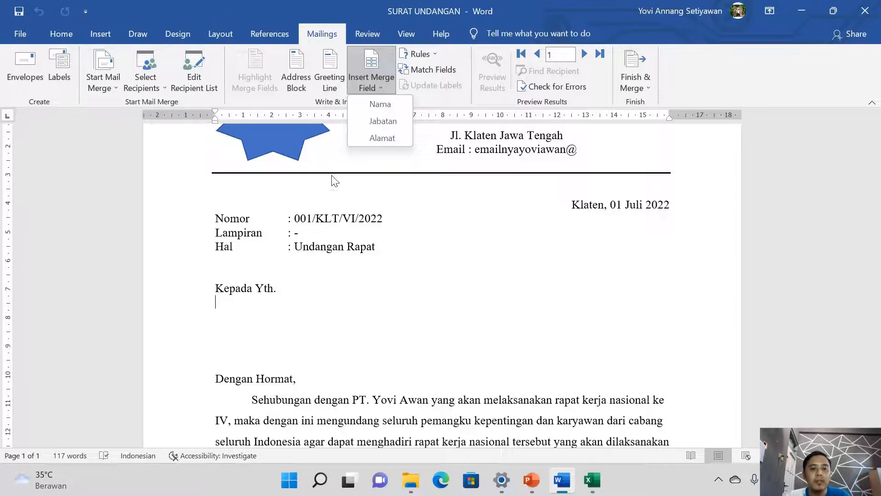
left_click(379, 104)
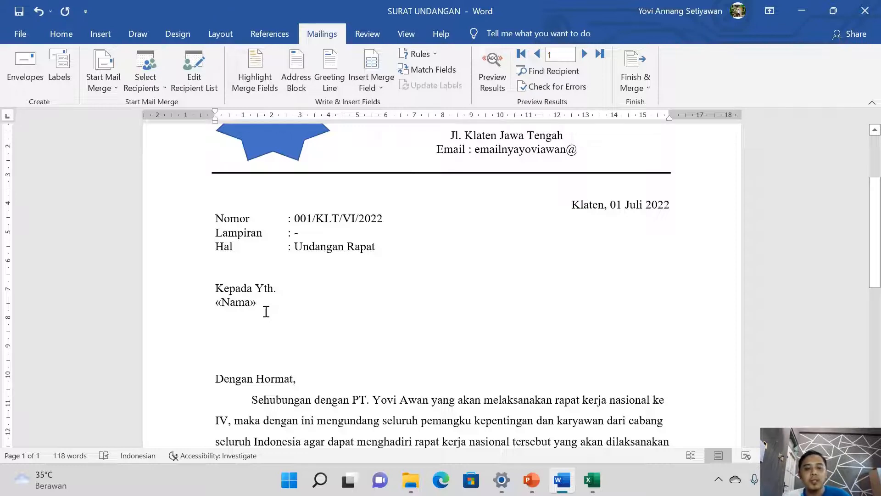
key("Return")
left_click(379, 90)
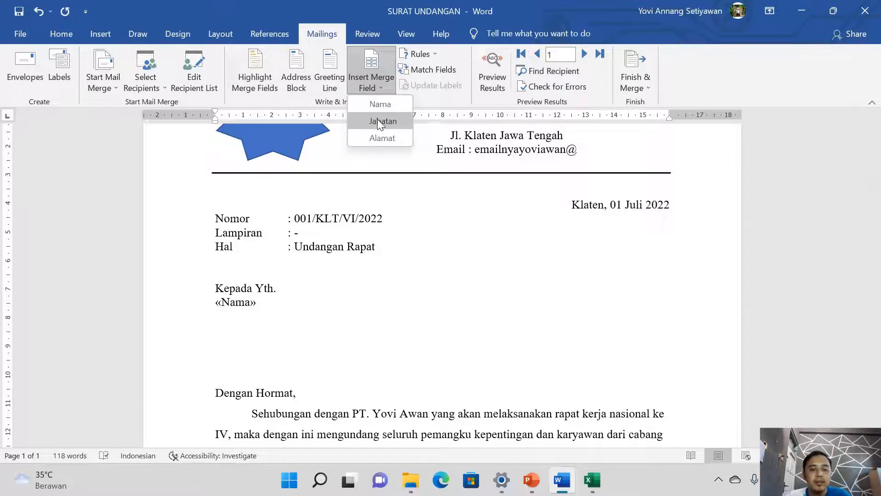
left_click(377, 120)
key("Return")
left_click(371, 83)
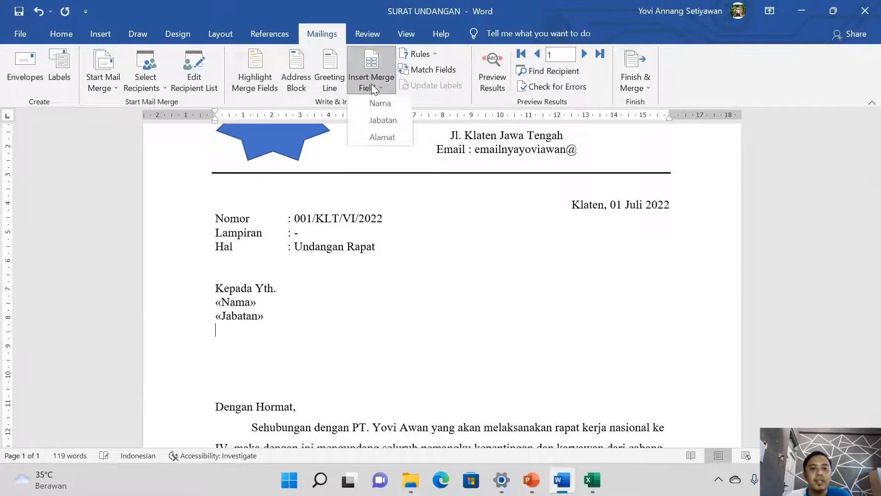
left_click(374, 137)
Step: Delete the surplus blank lines between the Alamat field and "Dengan Hormat,"
left_click_drag(229, 346, 227, 377)
key("BackSpace")
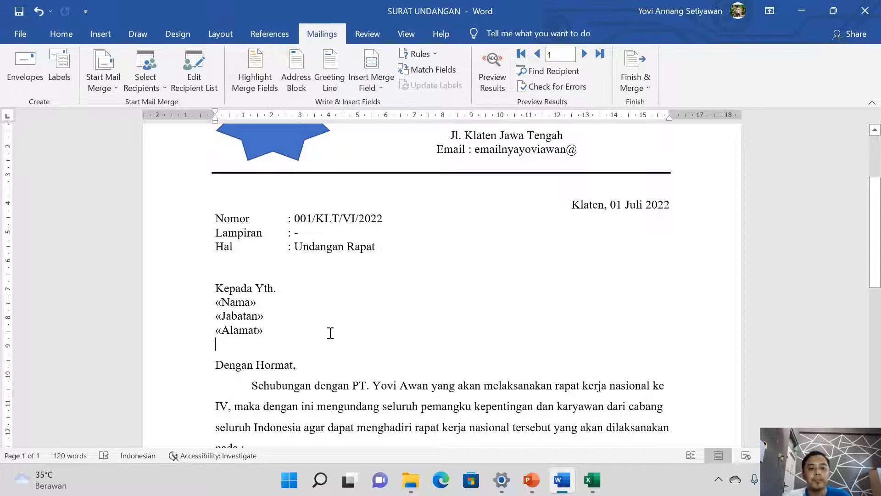
left_click(277, 326)
left_click(272, 301)
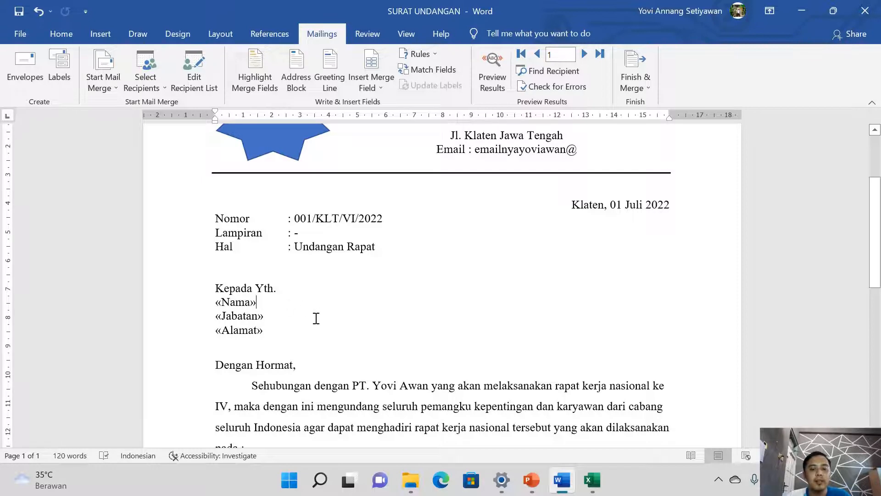
Step: Preview the merge results and advance through the recipients one by one to record 18
left_click(493, 87)
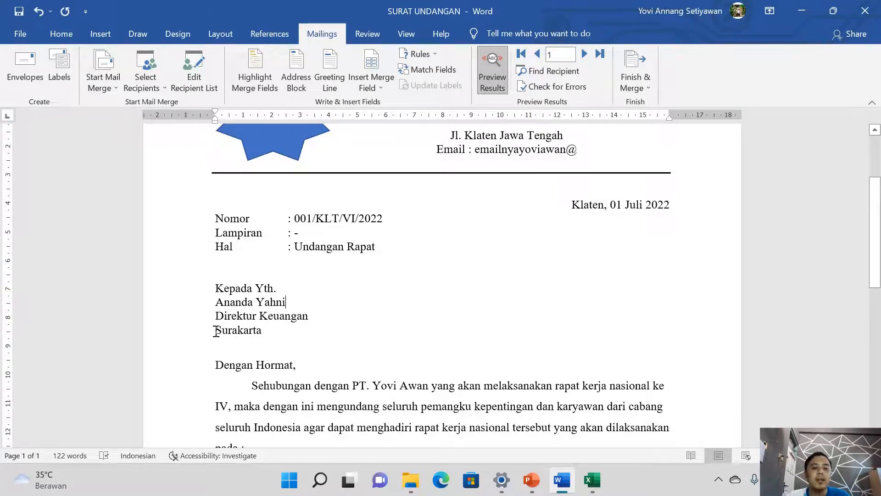
left_click(584, 55)
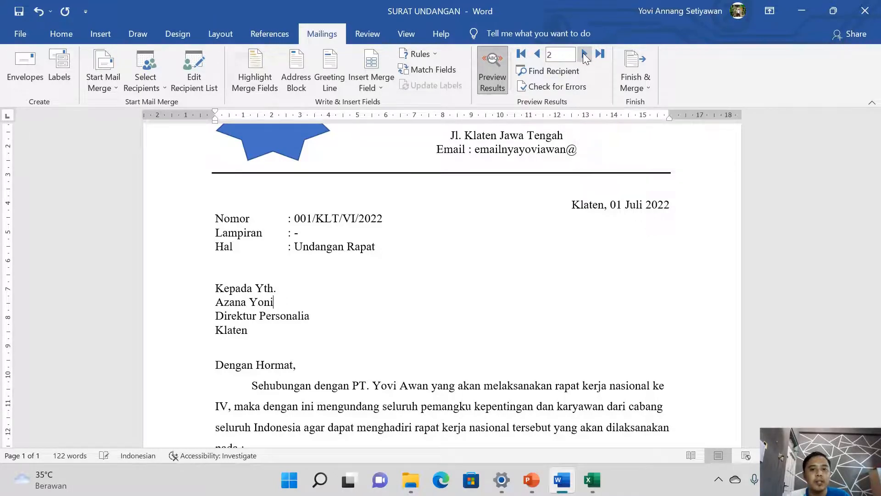
left_click(584, 54)
left_click(585, 55)
left_click(584, 55)
left_click(584, 54)
left_click(585, 55)
left_click(584, 55)
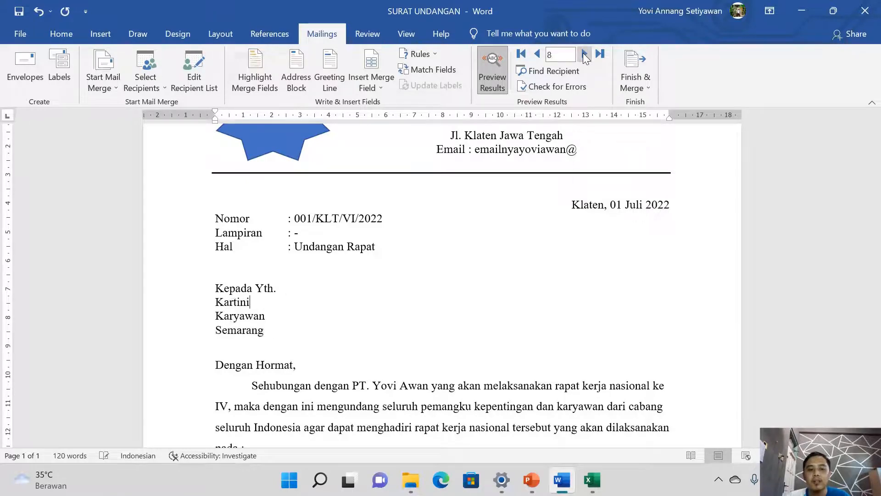
left_click(585, 55)
left_click(584, 55)
left_click(584, 54)
left_click(584, 55)
left_click(584, 54)
left_click(585, 54)
left_click(584, 55)
left_click(585, 55)
left_click(585, 55)
left_click(584, 54)
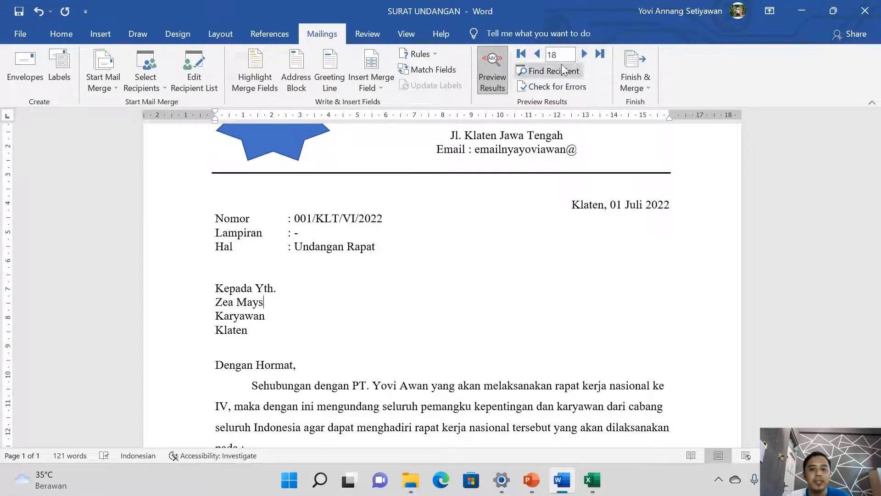
Step: Step back through the previewed recipients to record 11
left_click(537, 54)
left_click(538, 54)
left_click(538, 54)
left_click(538, 54)
left_click(537, 54)
left_click(538, 54)
left_click(538, 54)
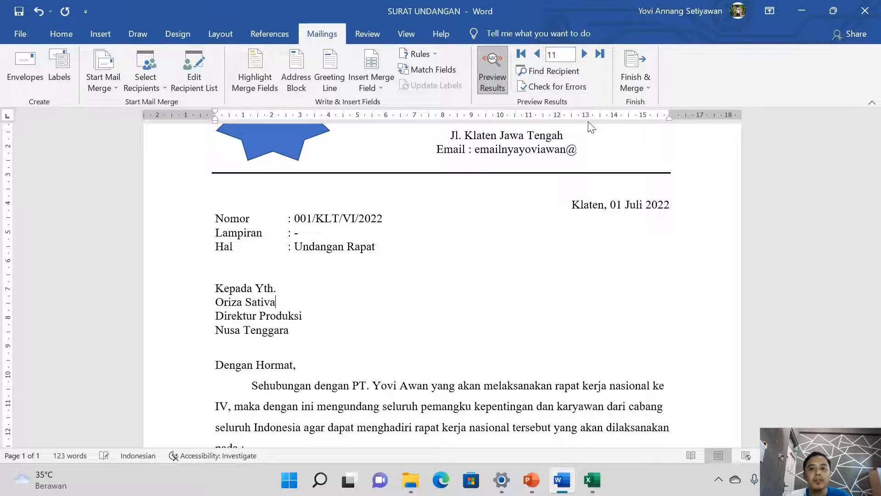
Step: Finish the merge by generating editable individual letters for all records in a new document
left_click(629, 64)
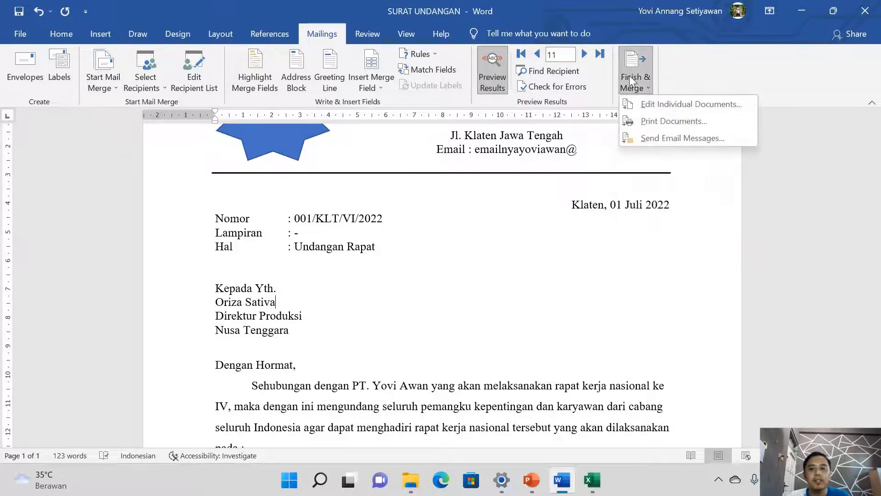
left_click(702, 104)
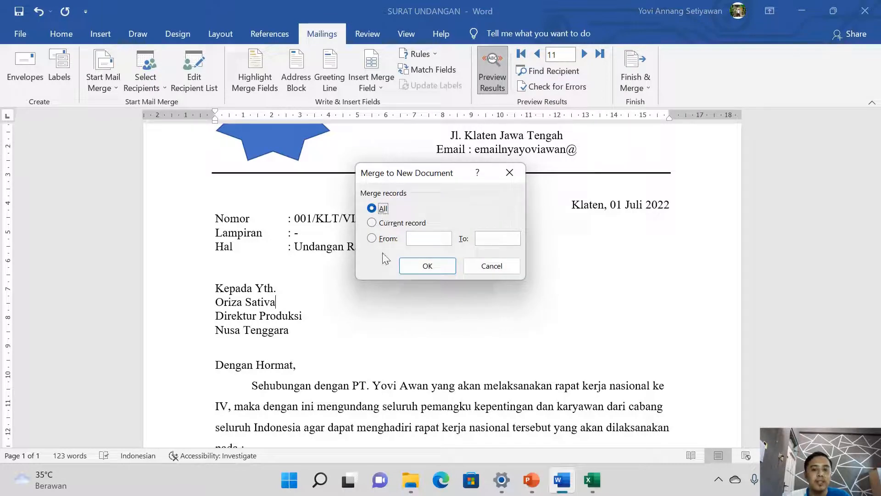
left_click(427, 266)
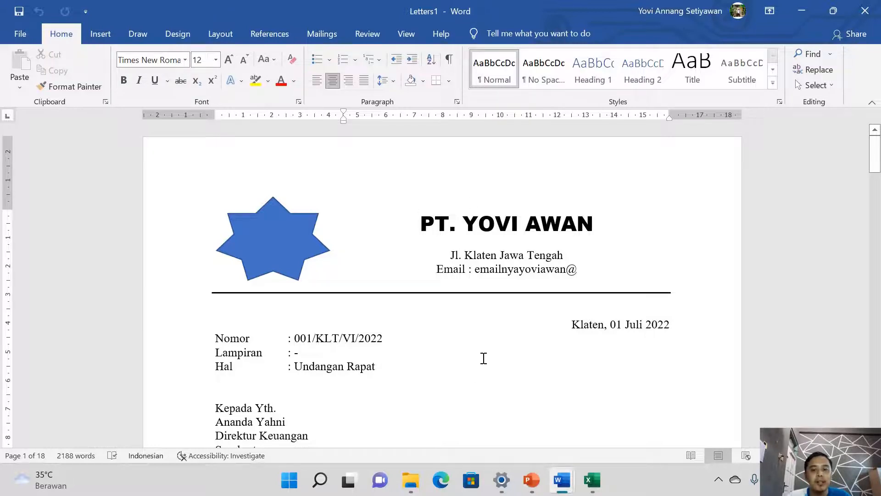
Step: Examine the recipient address blocks and letter text on the first two pages of the merged document
scroll(488, 362, "down", 2)
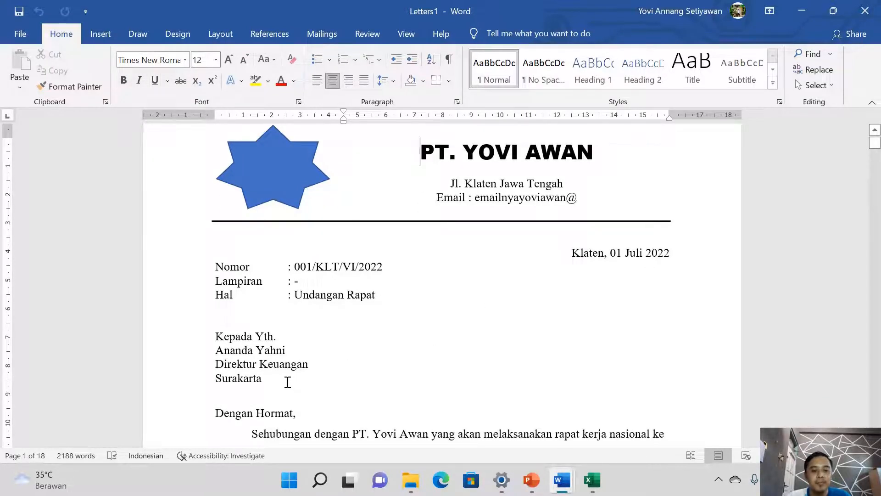
left_click_drag(215, 351, 264, 381)
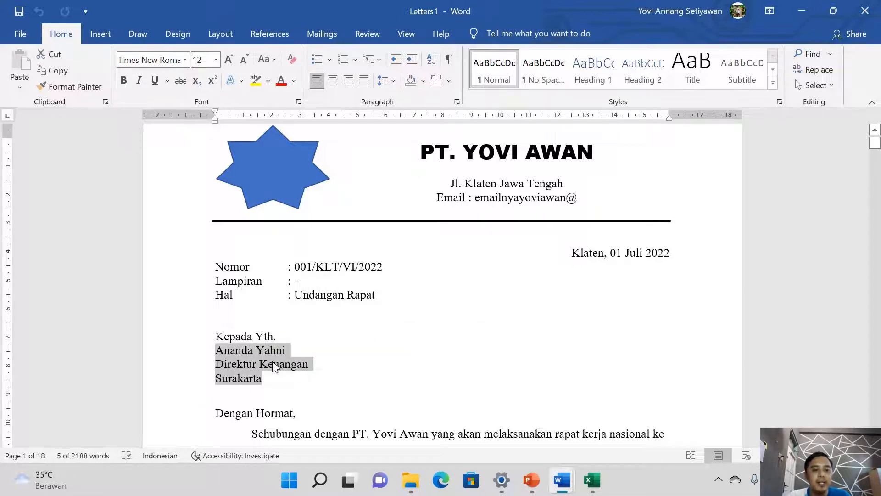
scroll(378, 344, "down", 6)
scroll(369, 356, "down", 20)
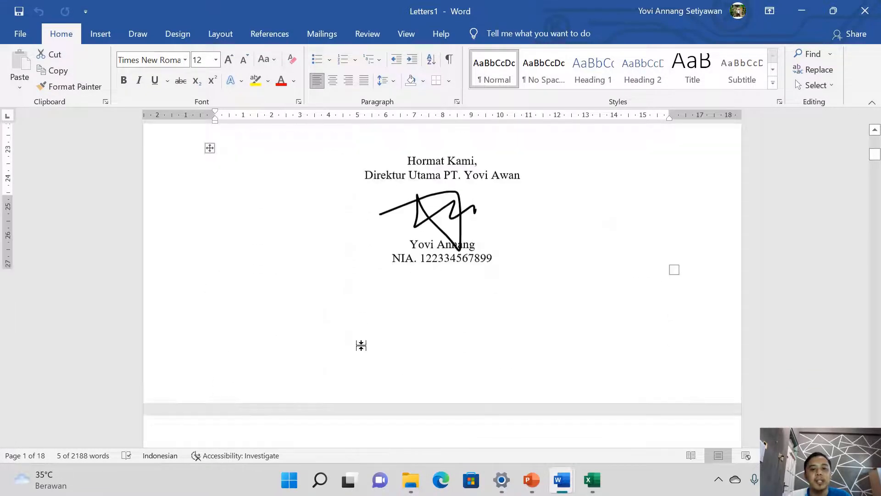
left_click_drag(217, 241, 253, 271)
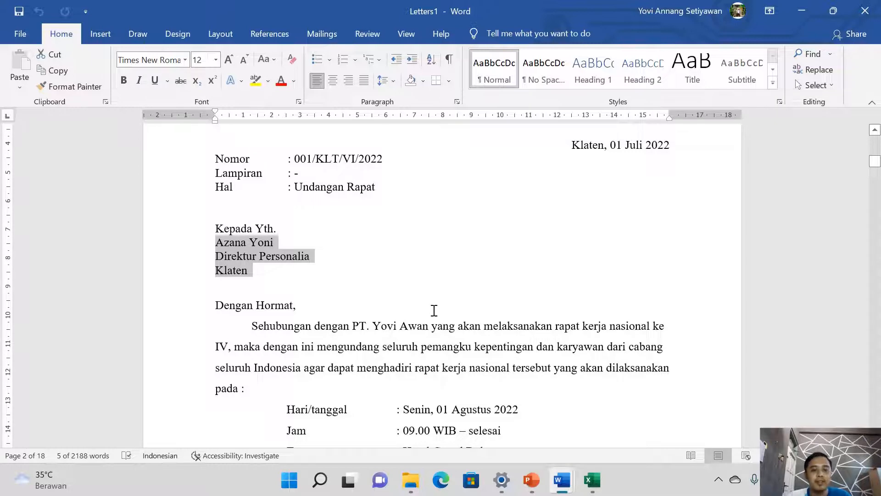
scroll(427, 301, "up", 2)
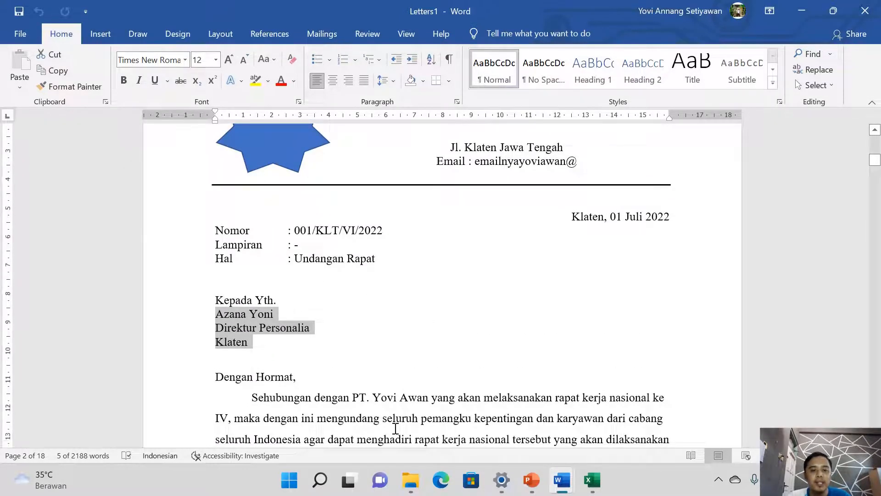
scroll(395, 429, "down", 5)
scroll(305, 372, "up", 1)
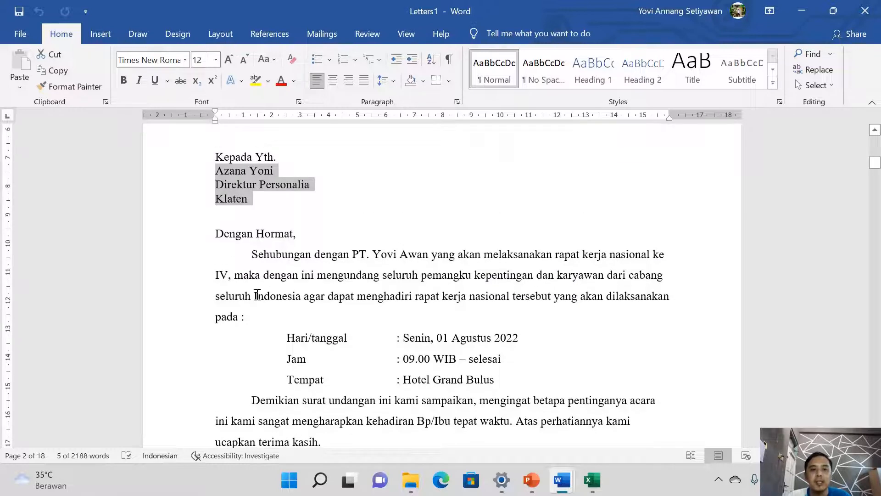
Step: Examine the recipient address blocks across the remaining pages of the merged document and return to its first page
left_click(224, 184)
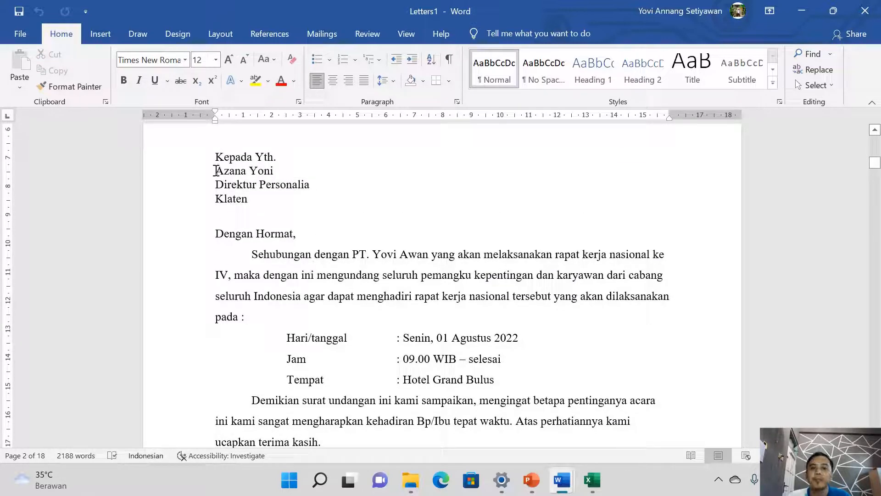
left_click_drag(216, 170, 262, 196)
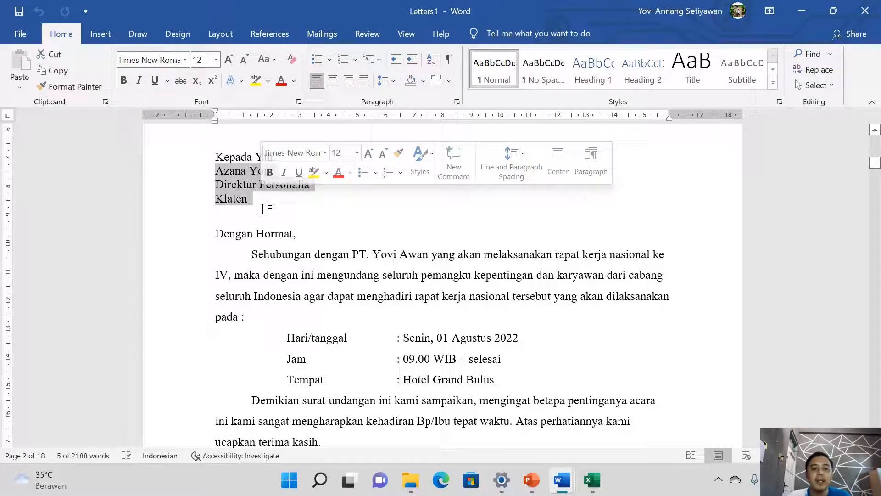
scroll(370, 307, "down", 10)
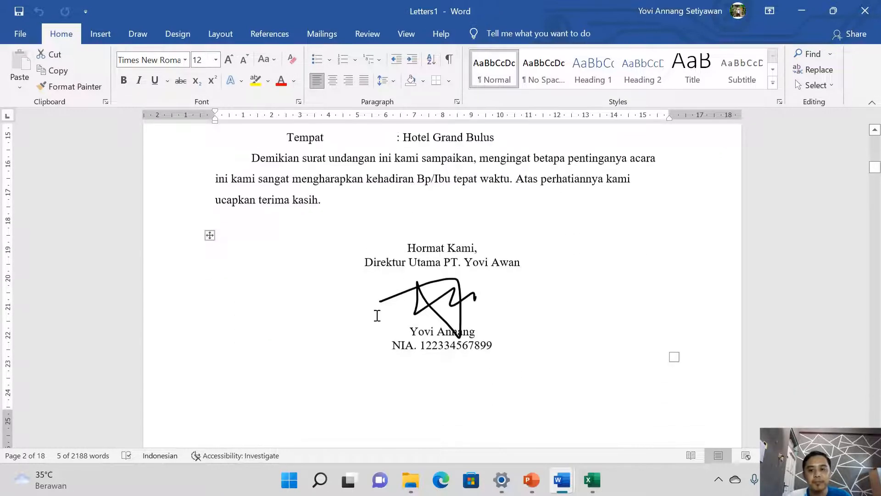
scroll(370, 317, "down", 10)
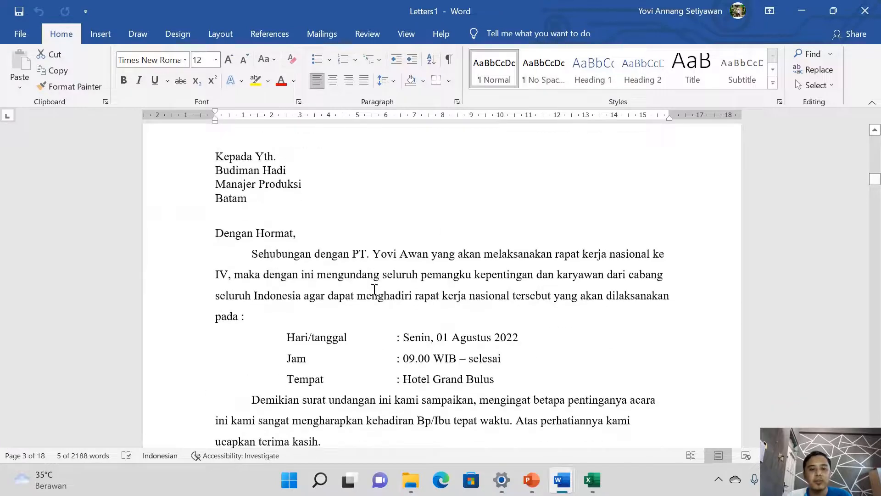
scroll(383, 295, "down", 3)
left_click_drag(877, 187, 879, 227)
left_click_drag(214, 205, 273, 236)
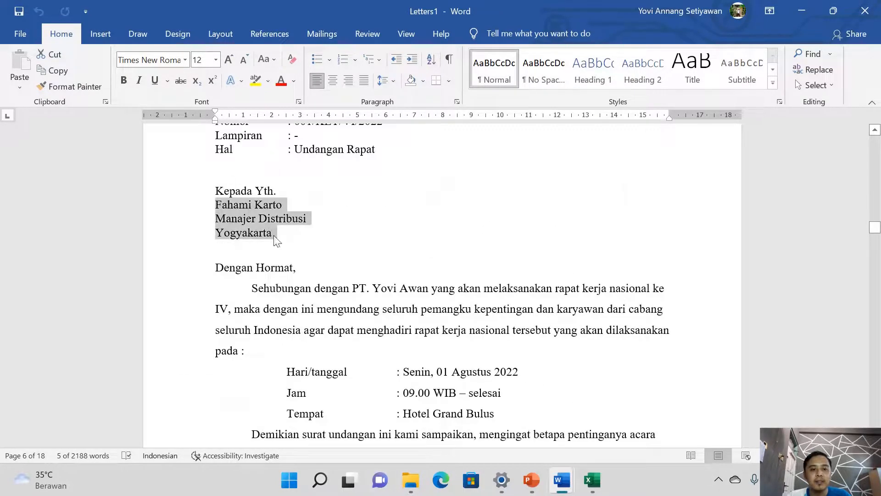
scroll(803, 285, "down", 6)
left_click_drag(874, 234, 875, 339)
left_click_drag(876, 152, 875, 140)
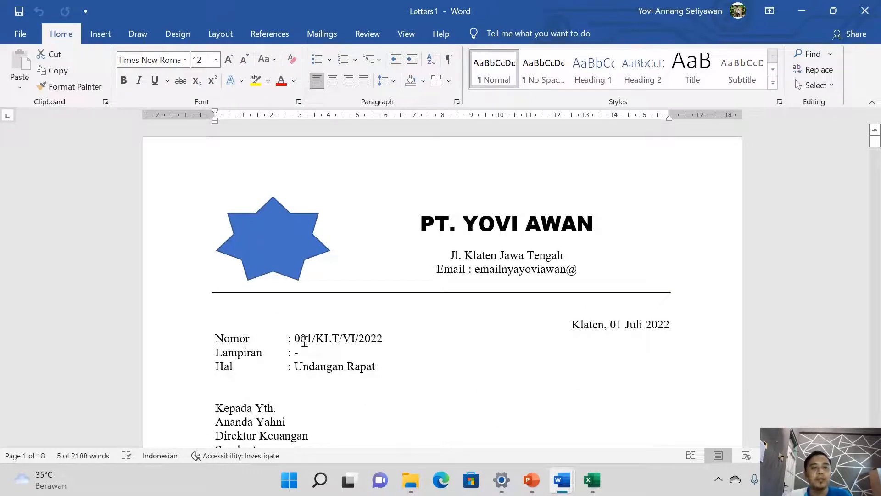
Step: Save the merged letters as the PDF file PT in the Desktop Mail Merge folder, with the file opening after publishing
left_click(20, 34)
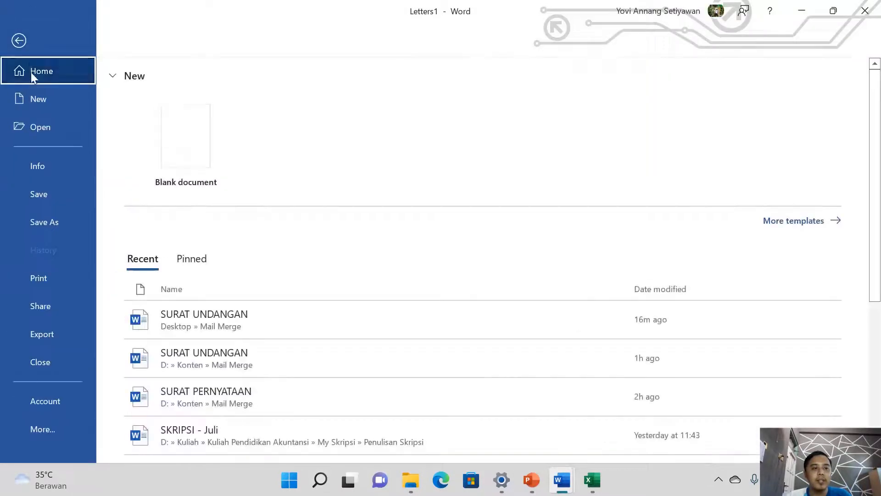
left_click(34, 222)
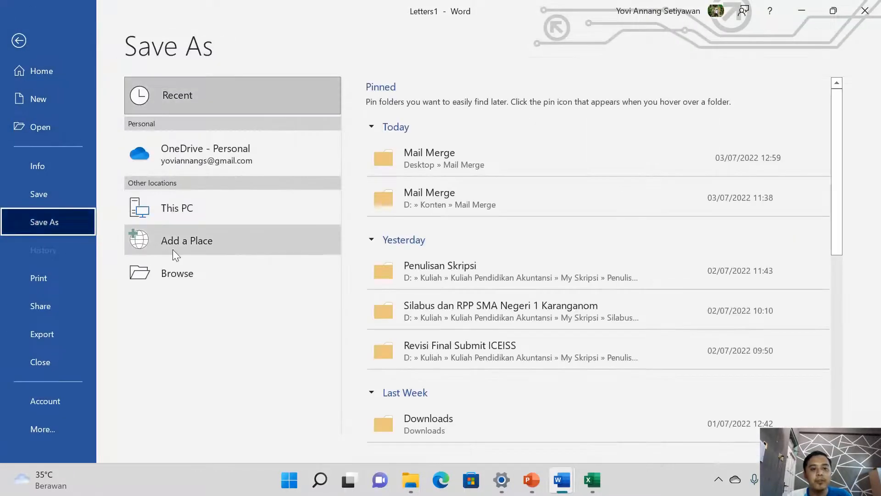
left_click(426, 167)
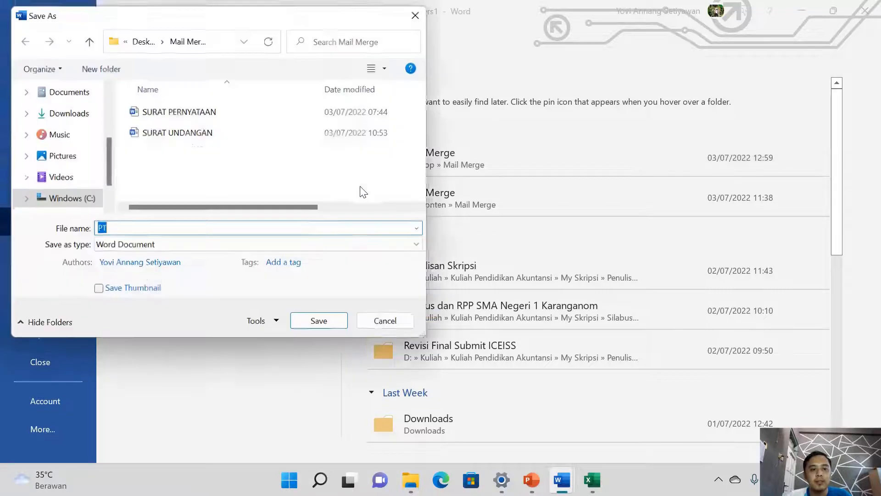
left_click(211, 248)
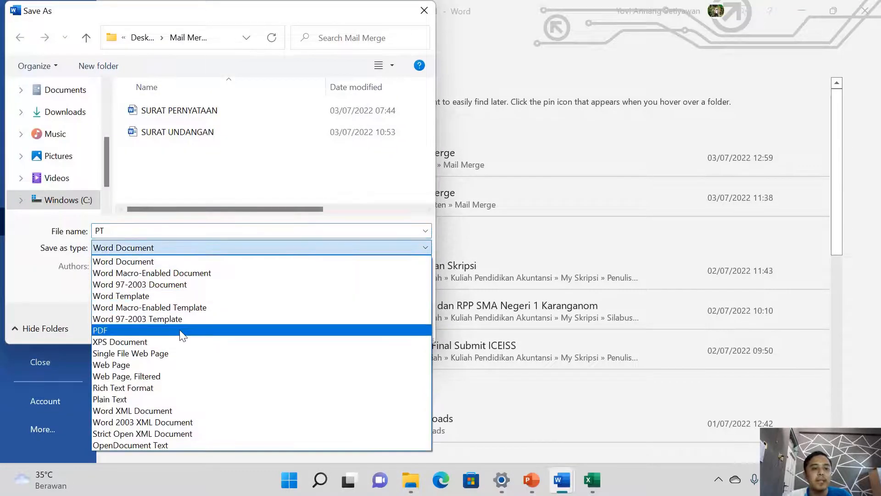
left_click(182, 331)
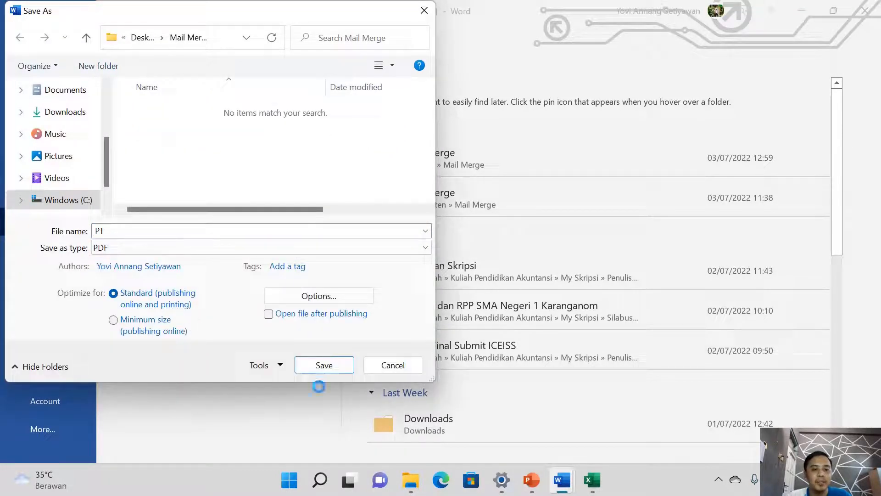
left_click(269, 314)
left_click(321, 364)
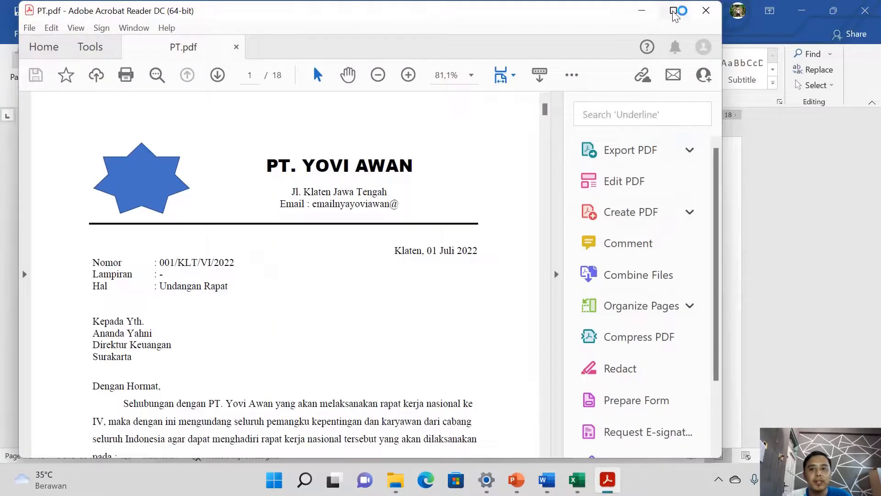
Step: Look through the exported PDF letters at full window size up to the last pages and close the PDF
left_click(672, 13)
left_click(717, 276)
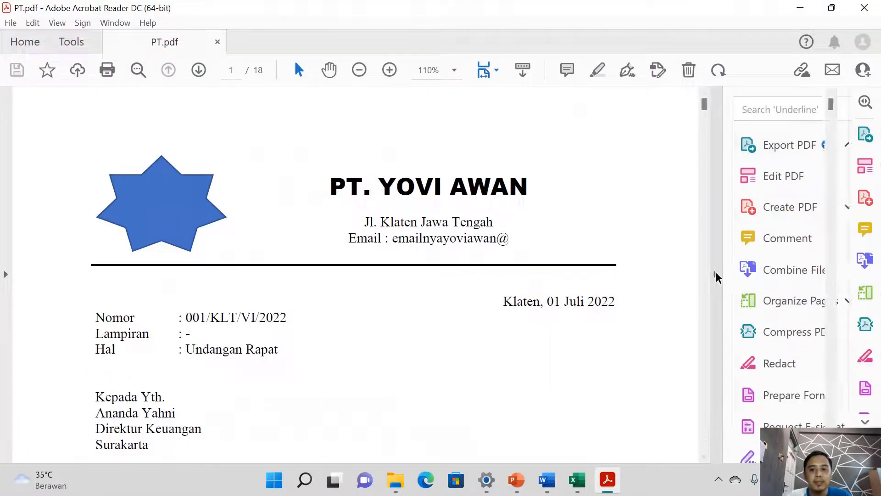
scroll(695, 260, "down", 15)
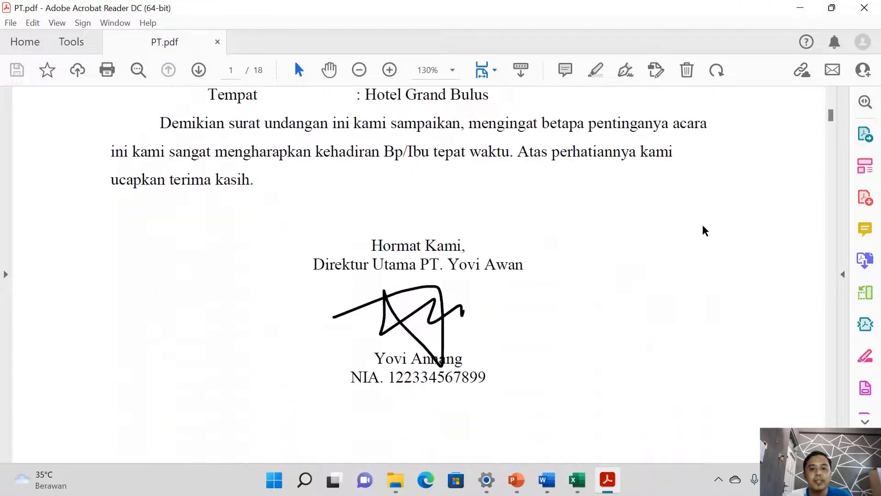
scroll(734, 161, "down", 7)
left_click_drag(829, 123, 831, 432)
left_click(864, 8)
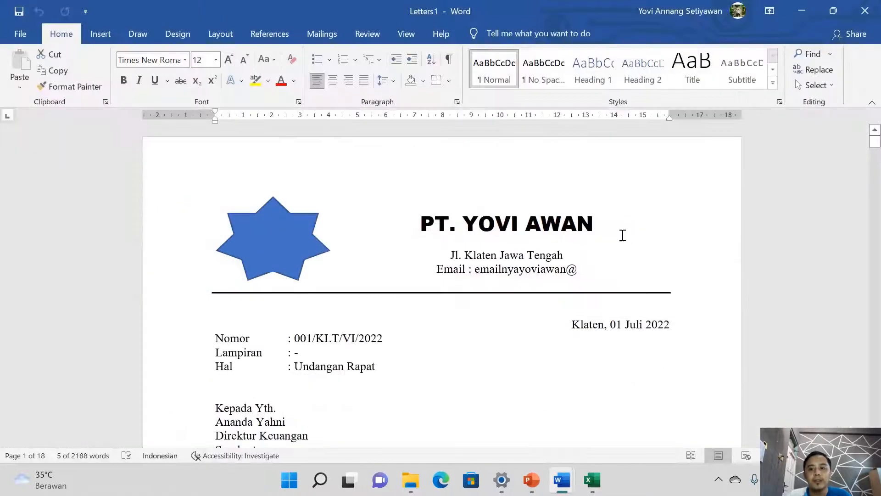
Step: Review the first merged letter from its letterhead and address block to the signature
scroll(444, 326, "down", 15)
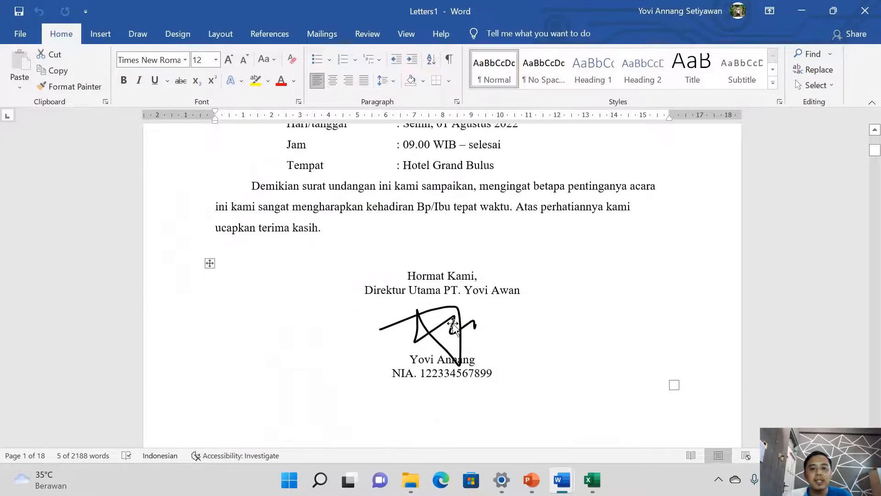
scroll(441, 323, "up", 15)
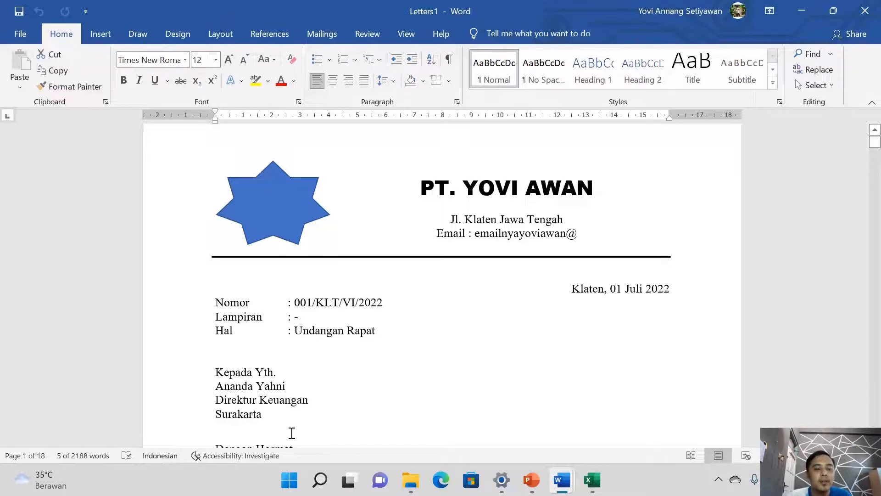
scroll(301, 428, "down", 4)
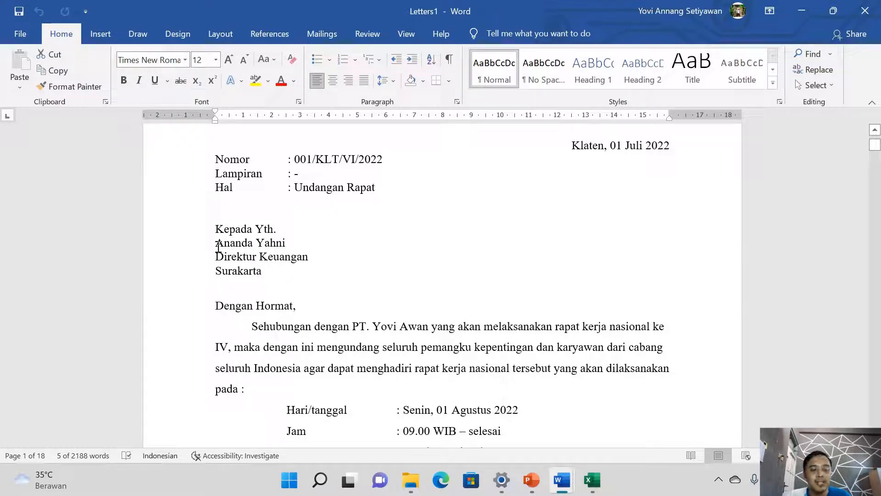
scroll(218, 248, "up", 1)
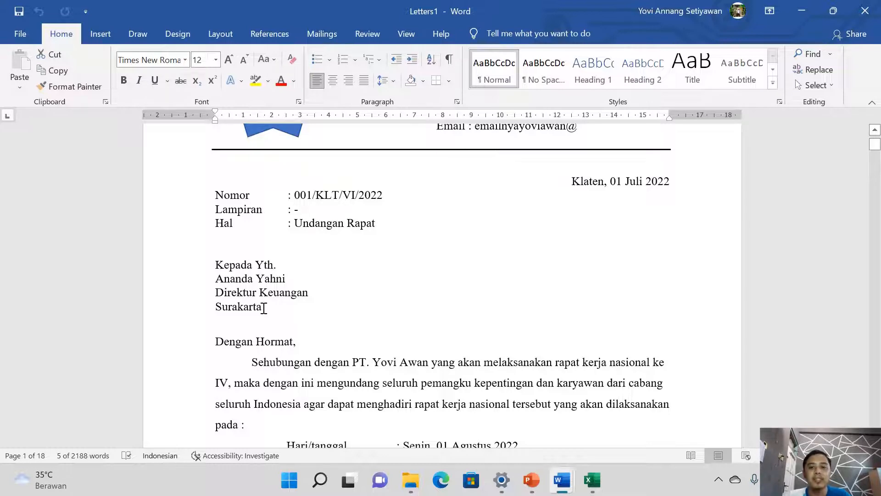
scroll(264, 308, "down", 1)
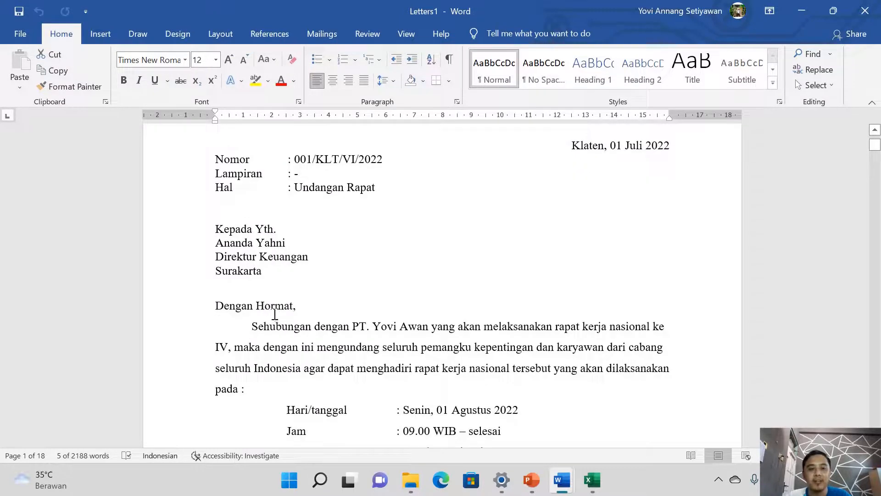
scroll(610, 333, "down", 1)
scroll(616, 335, "down", 4)
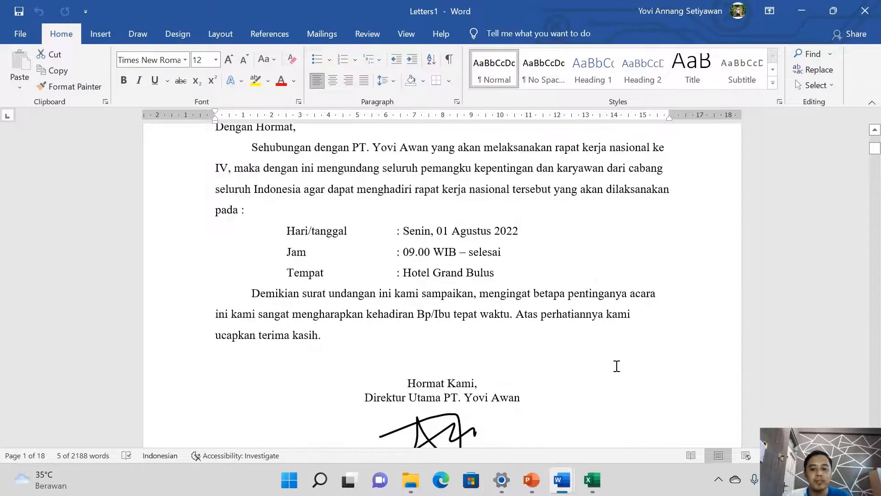
Step: Close the merged letters document without saving it and look over the SURAT UNDANGAN main document
left_click(865, 12)
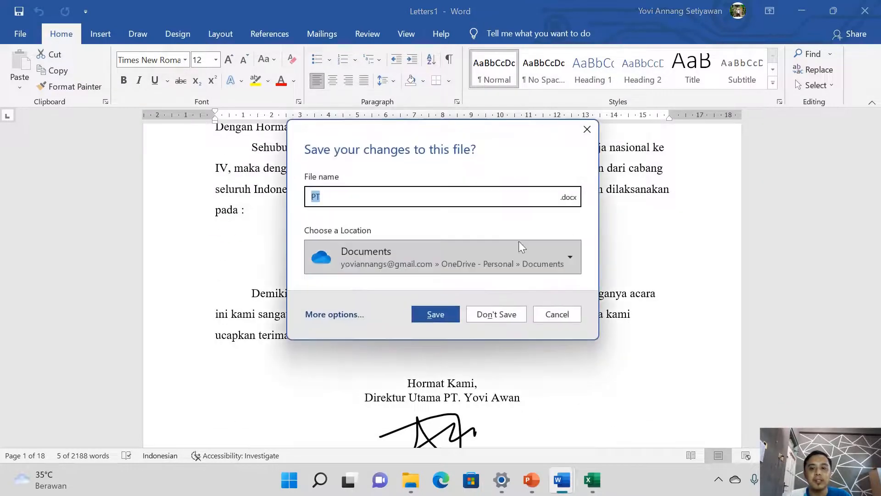
left_click(494, 314)
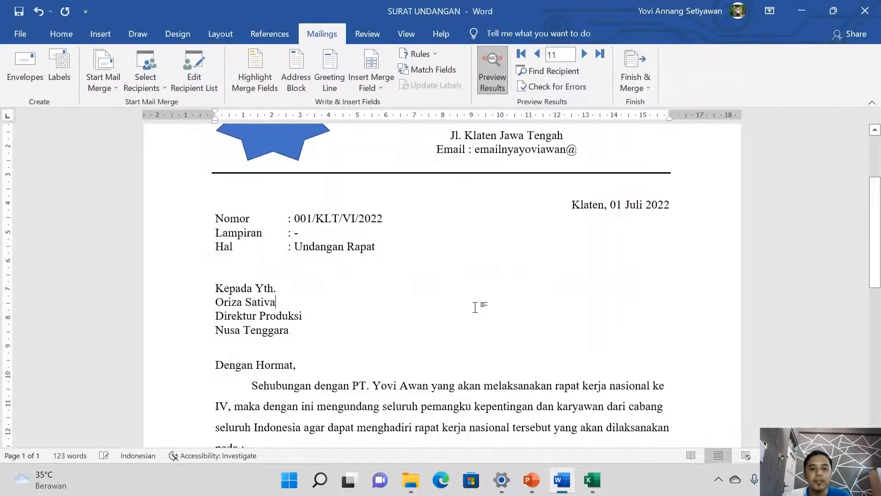
scroll(475, 307, "down", 11)
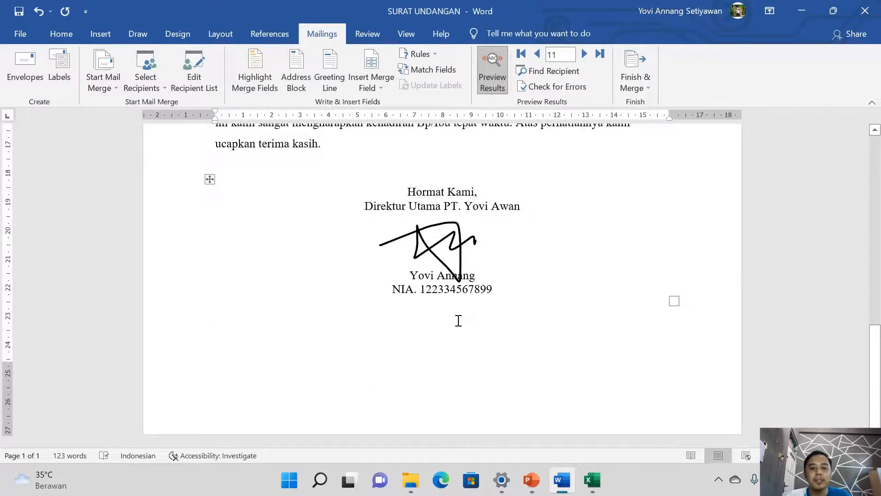
scroll(458, 320, "up", 14)
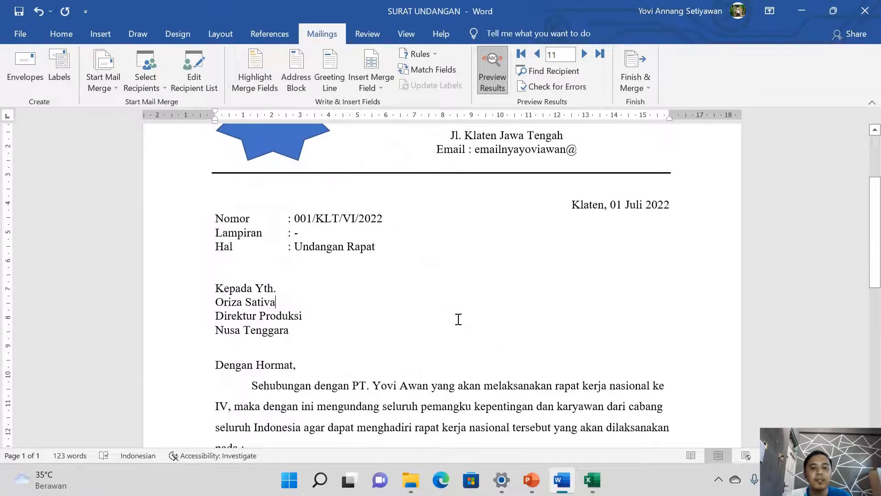
Step: Minimise the invitation letter and open the SURAT PERNYATAAN document from the Mail Merge folder
left_click(805, 11)
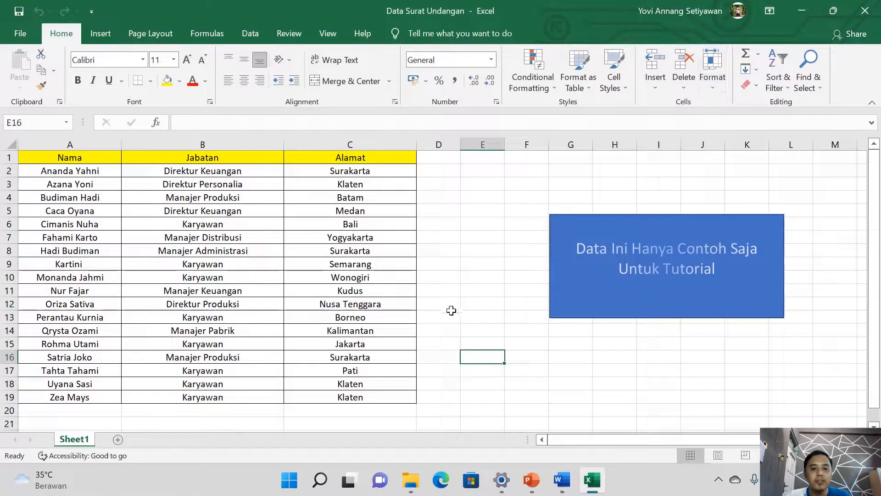
left_click(424, 479)
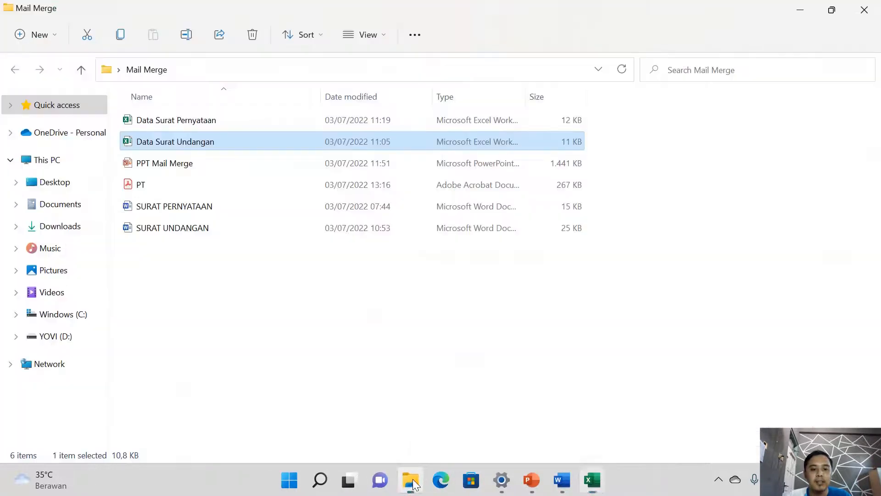
left_click(174, 208)
double_click(173, 209)
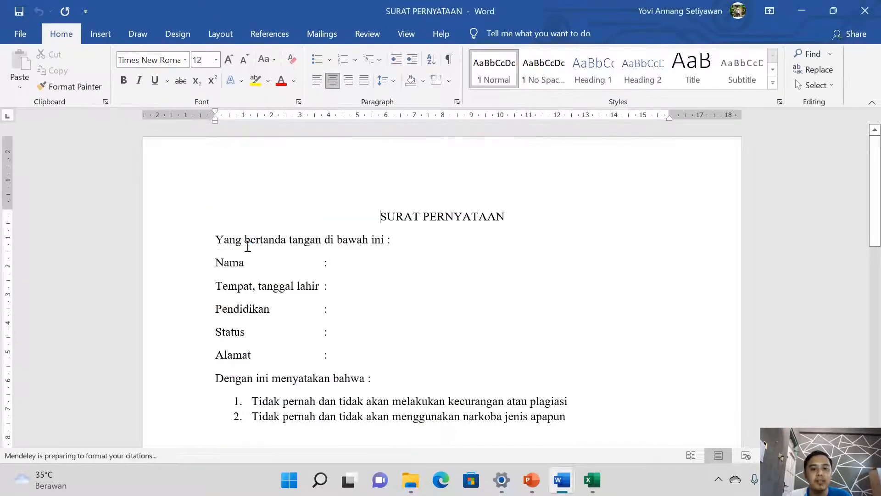
Step: Examine the blank Nama, Tempat tanggal lahir, Pendidikan, Status and Alamat entries of the statement letter
left_click(347, 268)
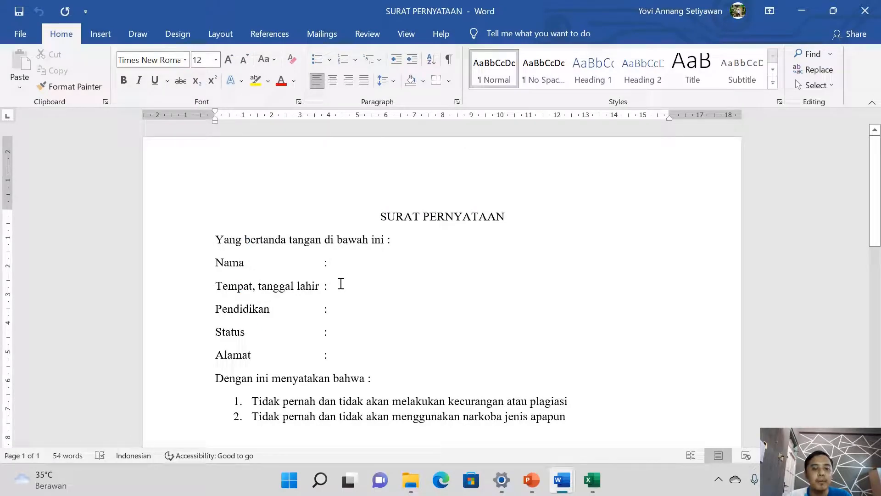
left_click(335, 309)
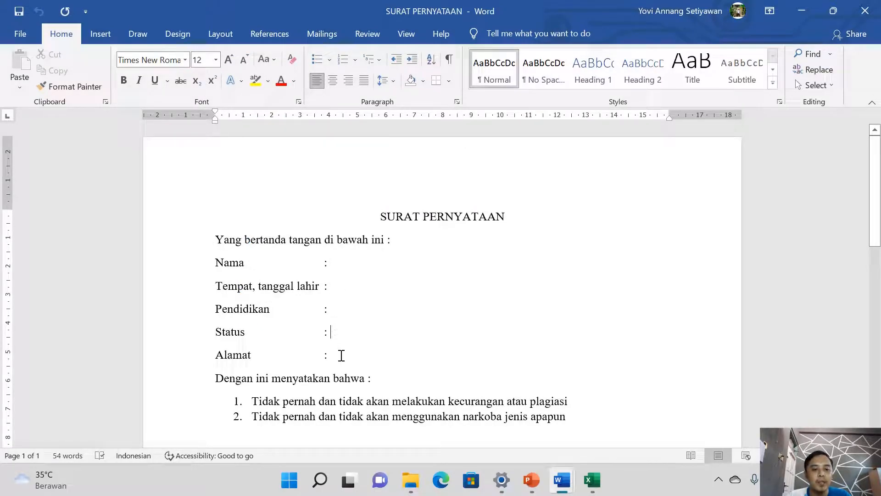
scroll(456, 367, "down", 3)
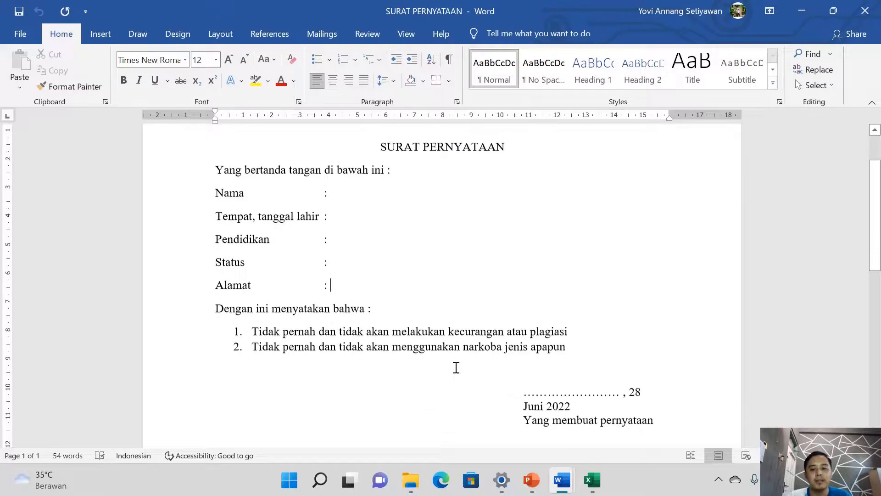
scroll(446, 367, "up", 2)
left_click(370, 232)
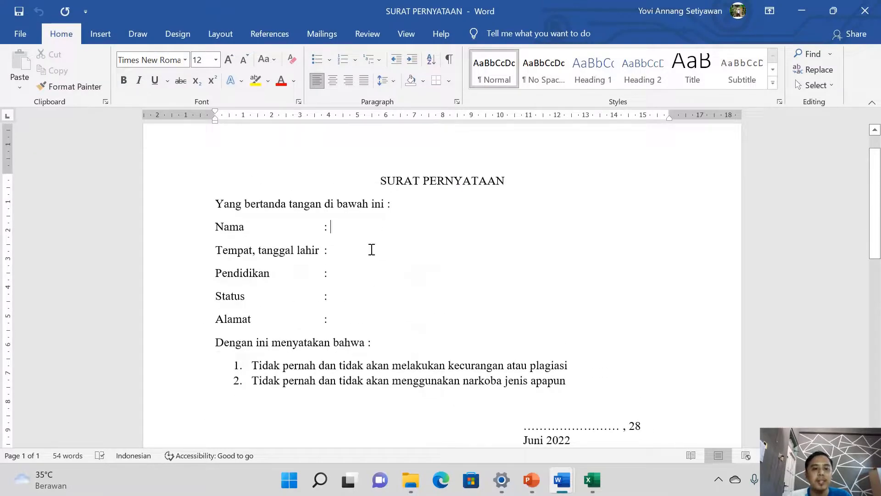
left_click(372, 250)
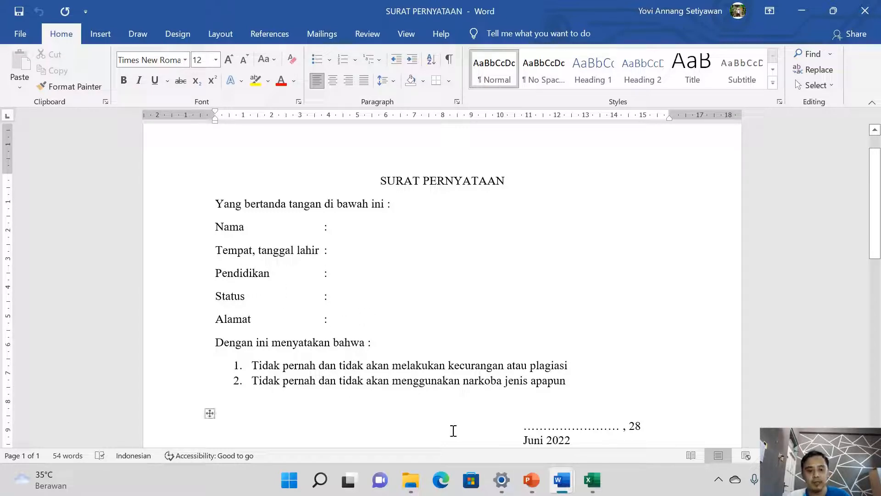
Step: Connect the statement letter to the existing recipient list Data Surat Pernyataan from the Mail Merge folder, using Sheet1$ with column headers
left_click(362, 227)
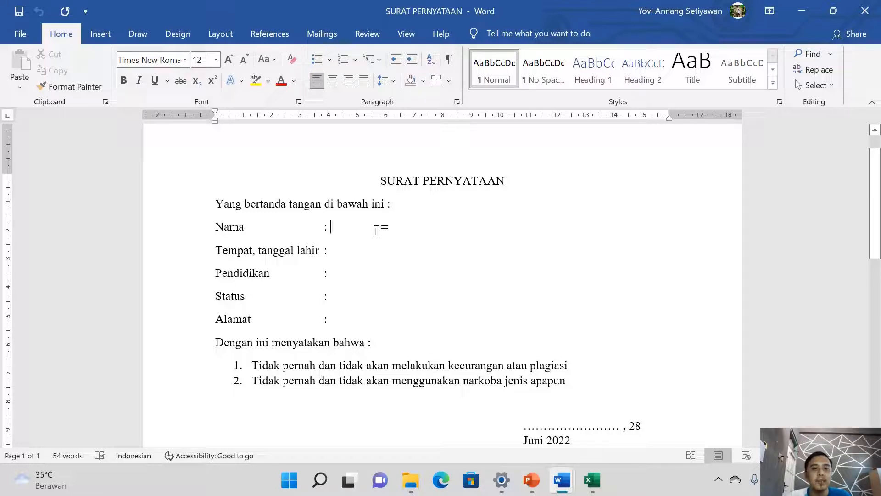
left_click(321, 33)
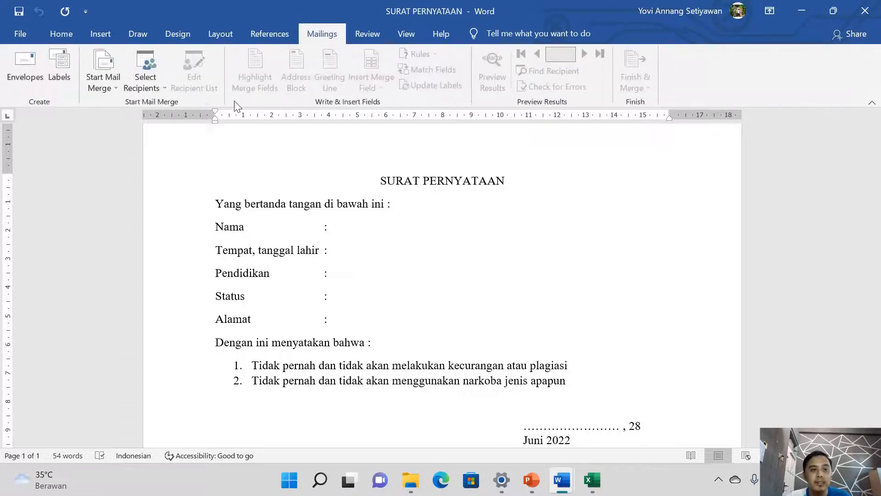
left_click(148, 90)
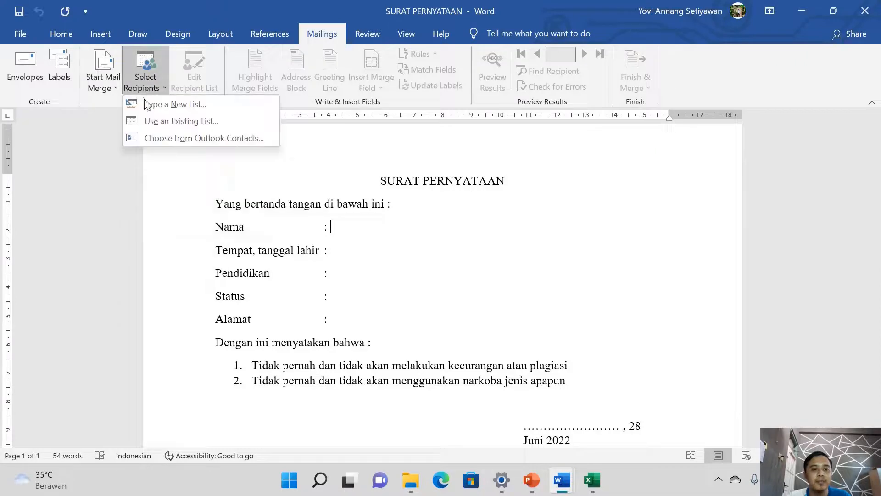
left_click(184, 121)
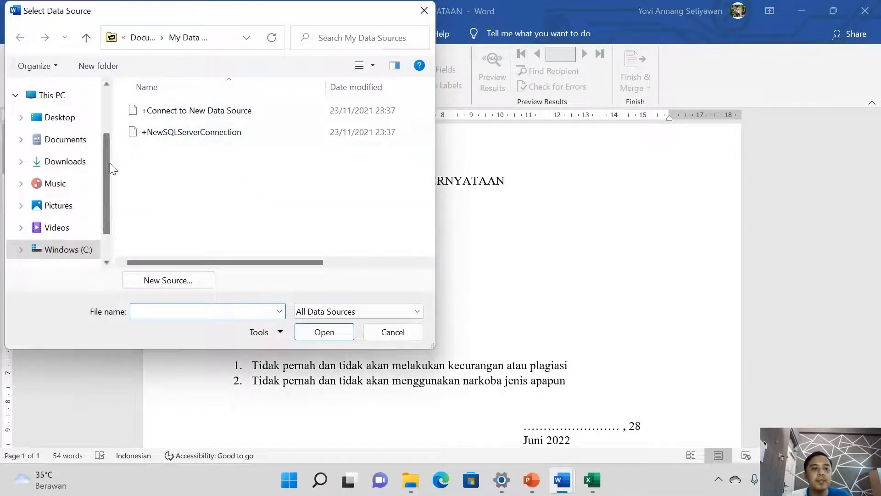
scroll(108, 150, "up", 3)
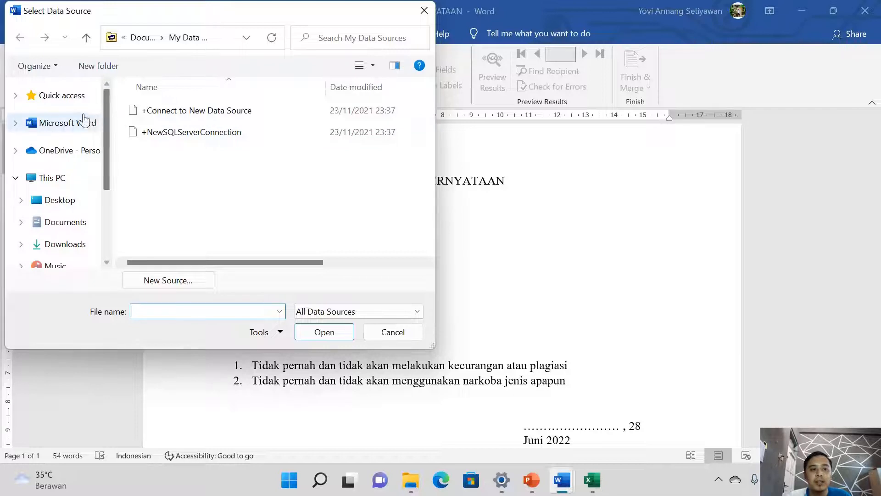
left_click(15, 95)
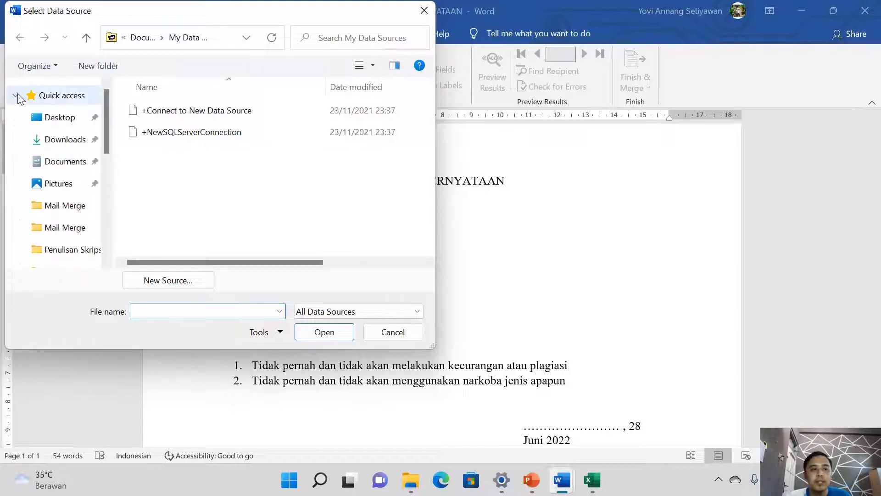
left_click(53, 206)
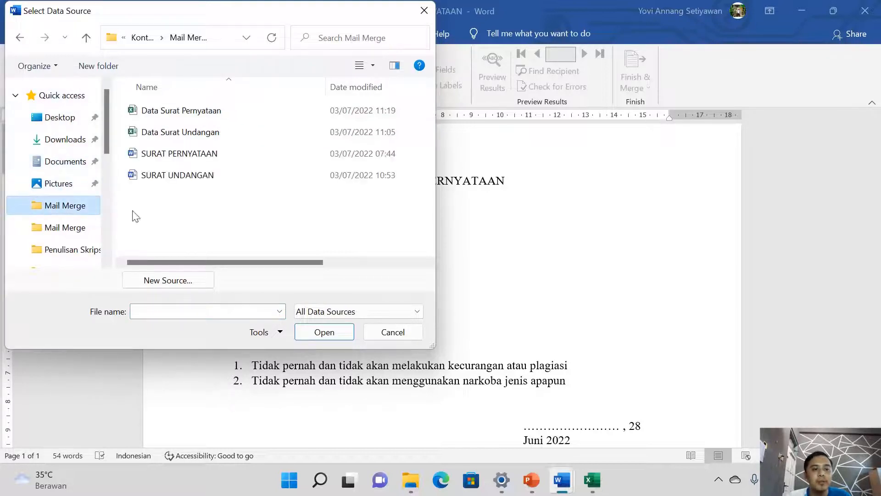
left_click(174, 118)
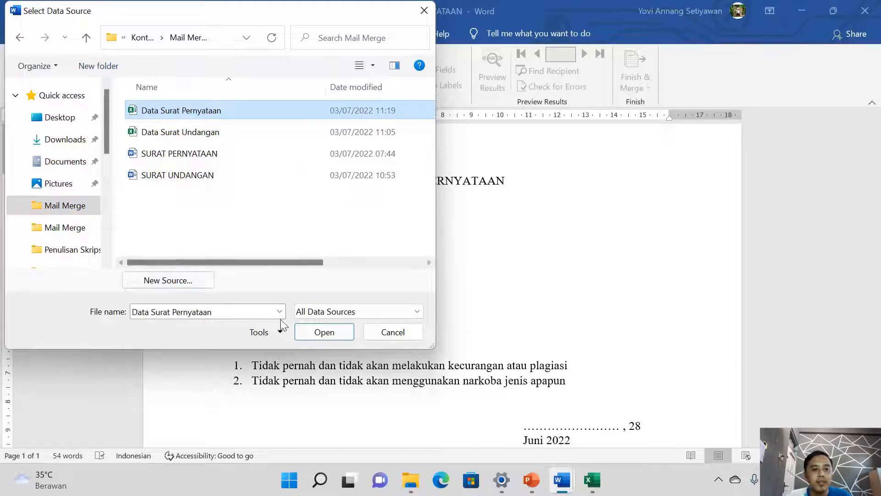
left_click(307, 335)
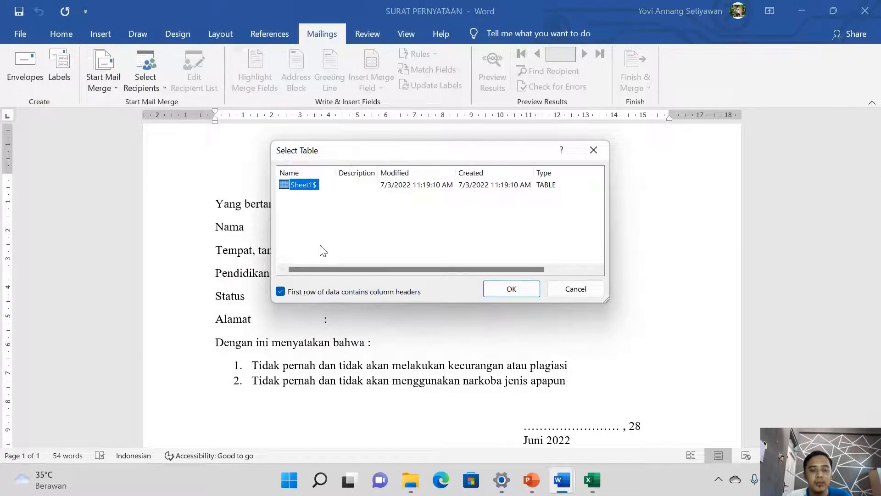
left_click(504, 292)
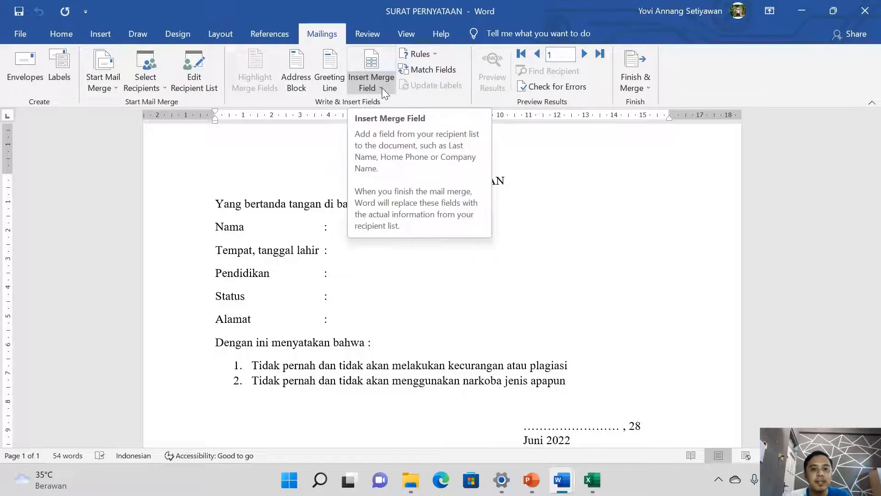
Step: Insert the Nama and Tempat_Tanggal_Lahir merge fields after the colons of their matching lines
left_click(339, 234)
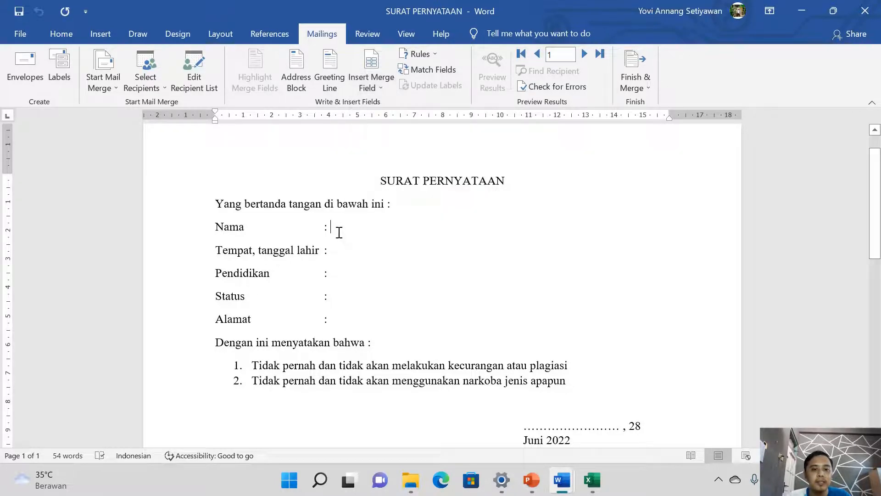
left_click(375, 82)
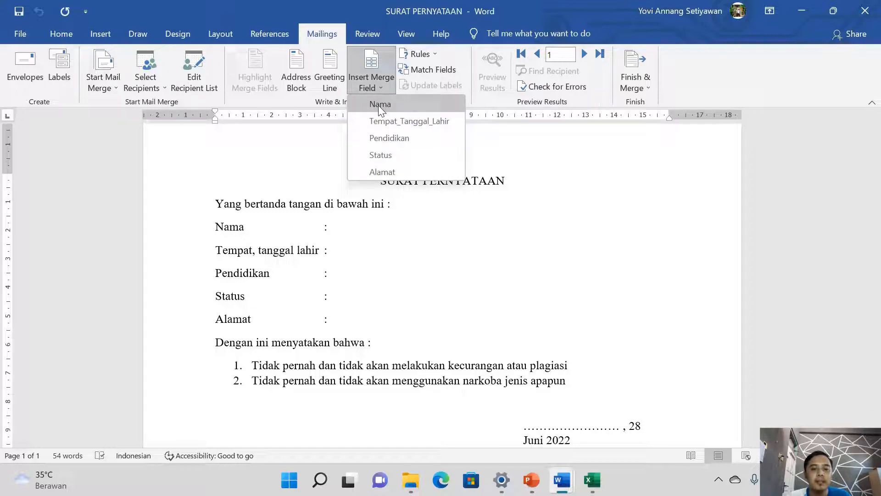
left_click(378, 105)
left_click(342, 255)
left_click(375, 87)
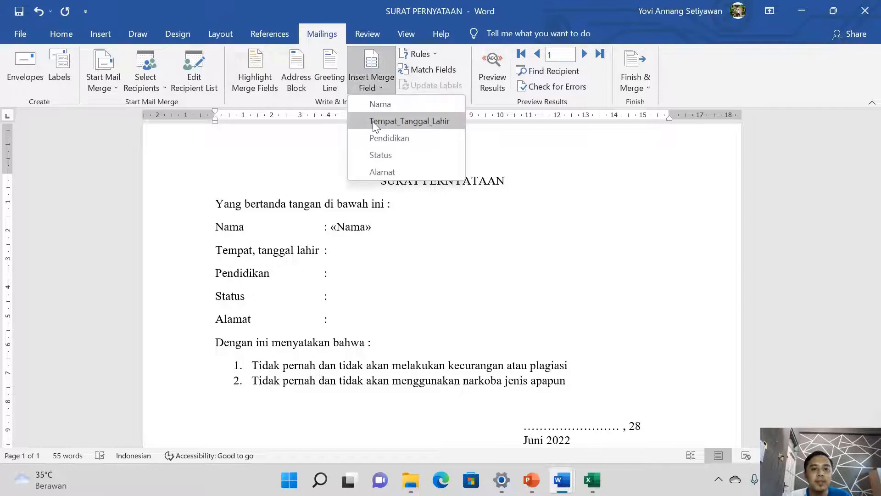
left_click(373, 121)
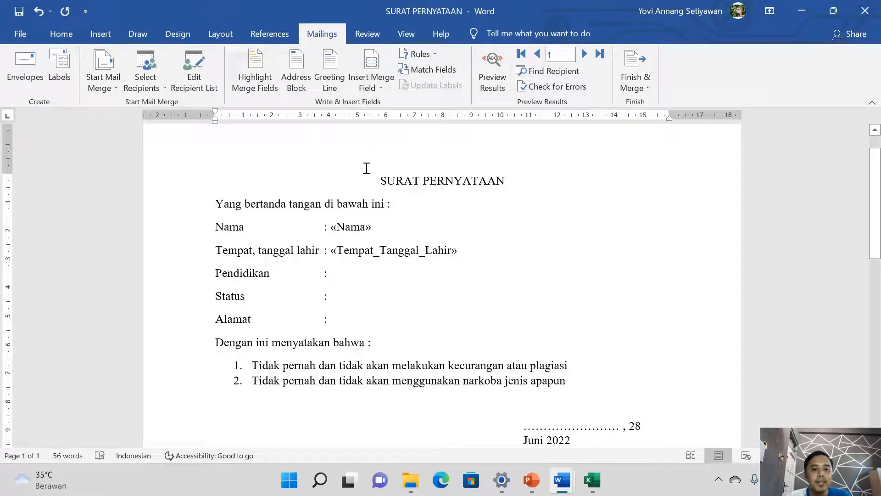
Step: Insert the Pendidikan, Status and Alamat merge fields after the colons of their matching lines
left_click(371, 87)
left_click(375, 136)
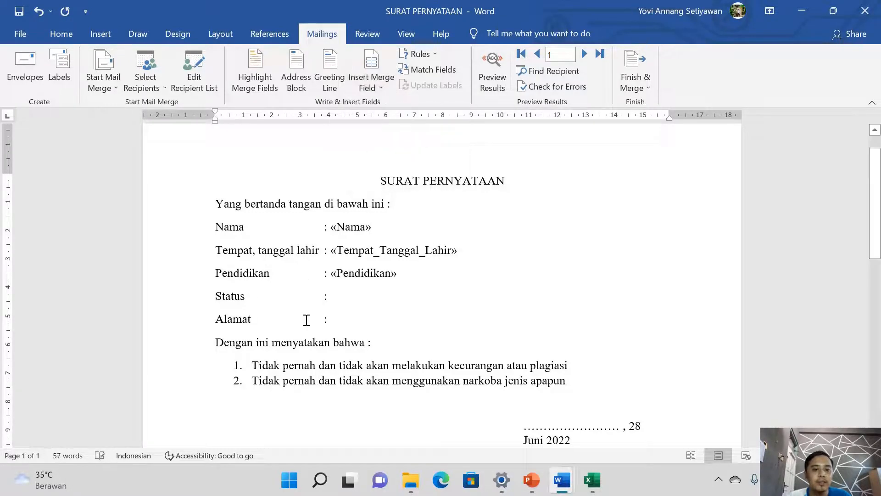
left_click(371, 87)
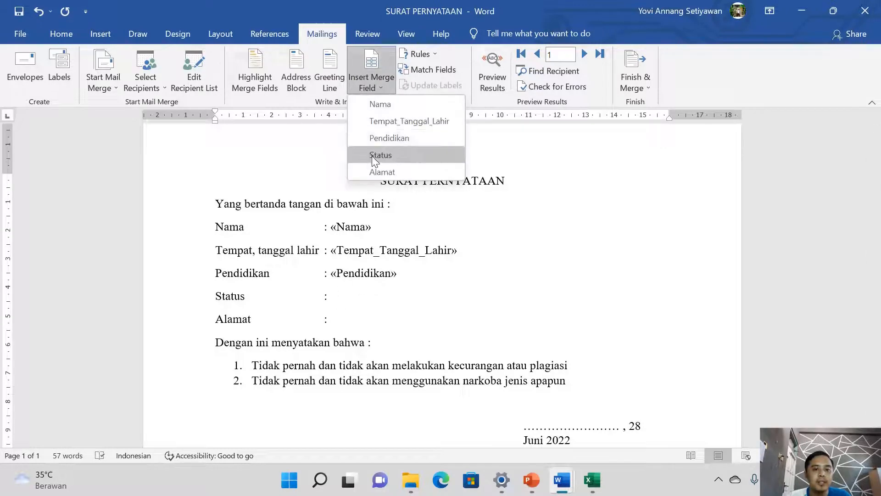
left_click(374, 151)
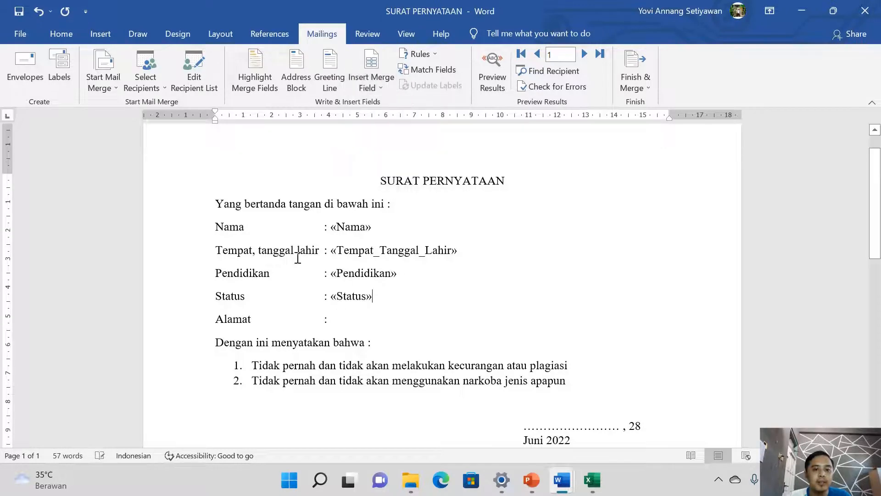
left_click(371, 87)
left_click(374, 170)
Step: Insert the Nama merge field in the signature space below Yang membuat pernyataan
scroll(515, 350, "down", 5)
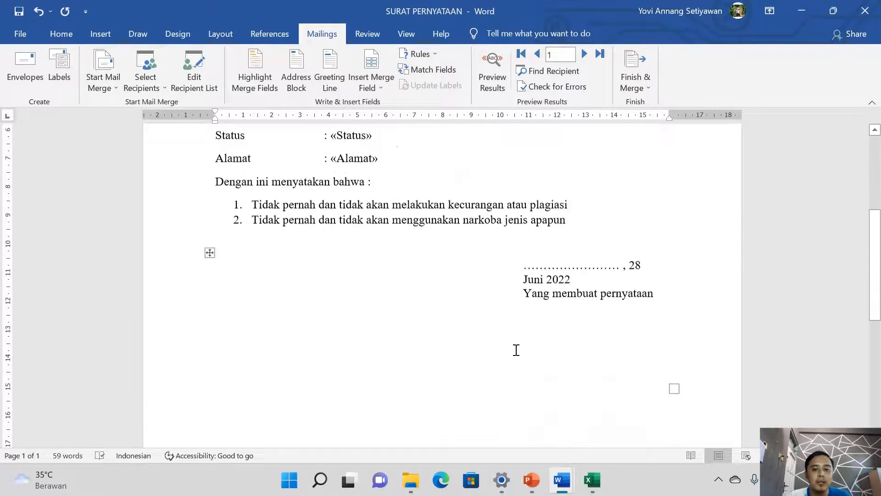
left_click(559, 312)
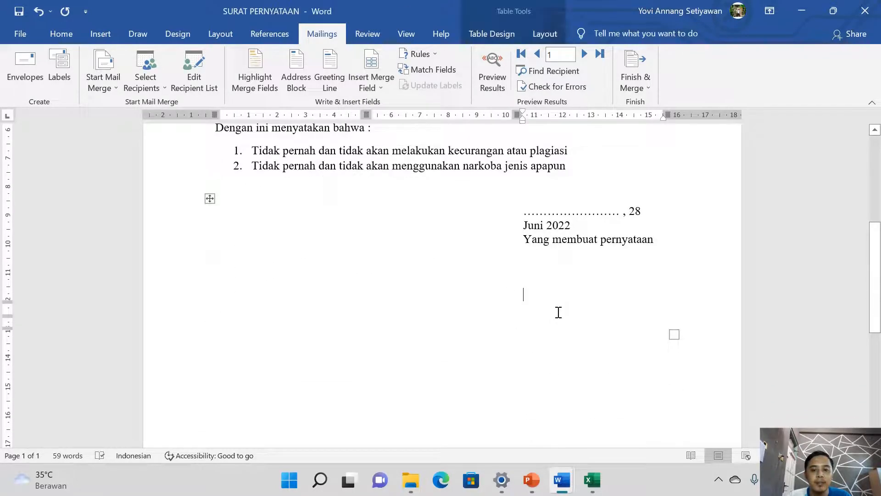
left_click(371, 87)
left_click(375, 107)
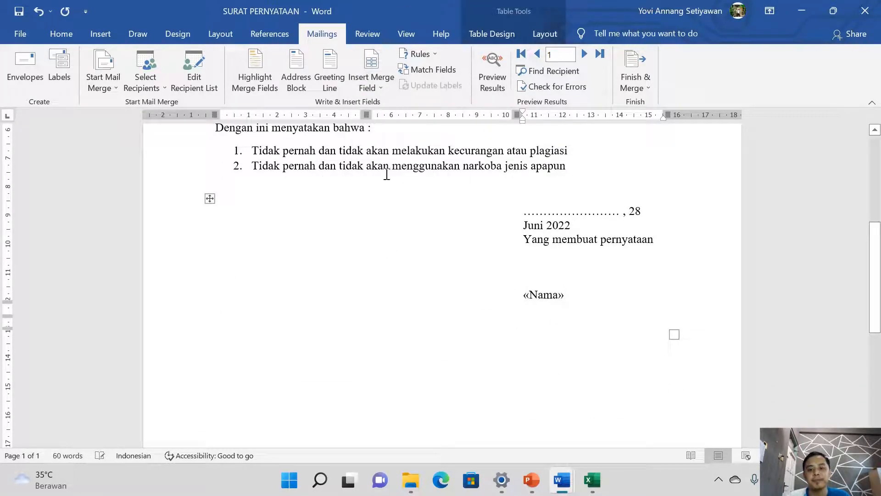
Step: Preview the merge results and check the first record's details and signature name in the statement letter
scroll(415, 216, "up", 5)
scroll(413, 221, "down", 2)
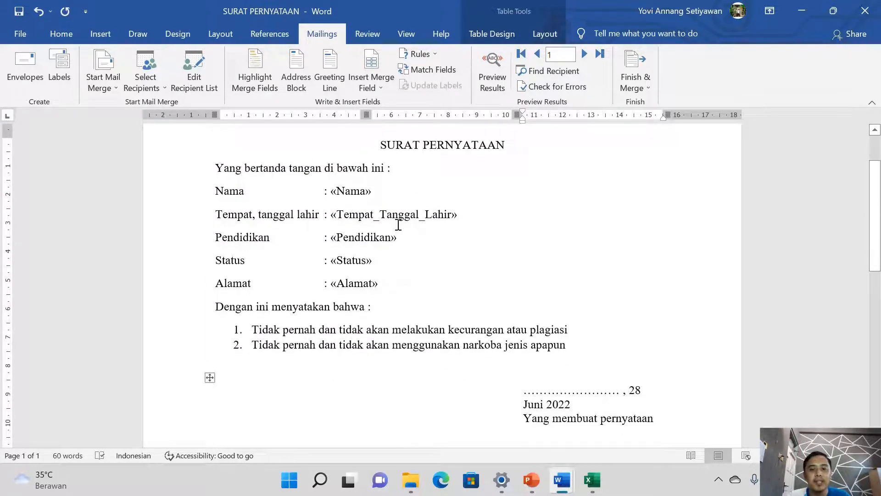
left_click(491, 77)
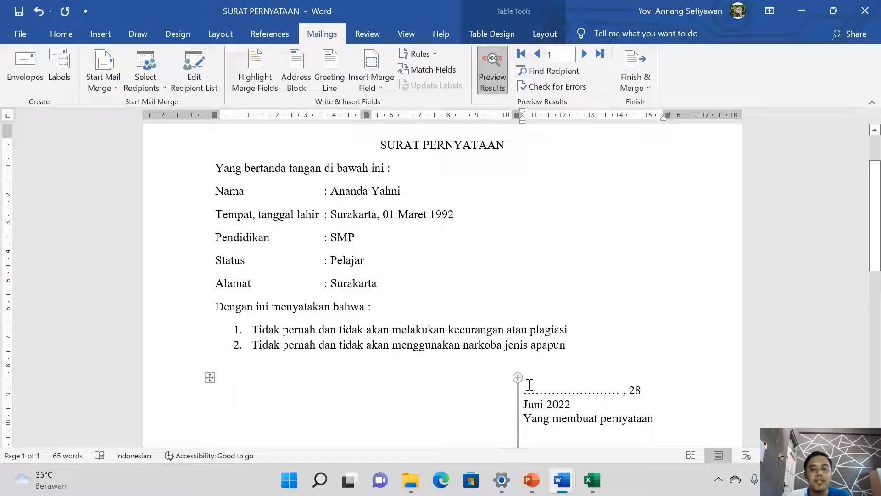
scroll(542, 388, "down", 3)
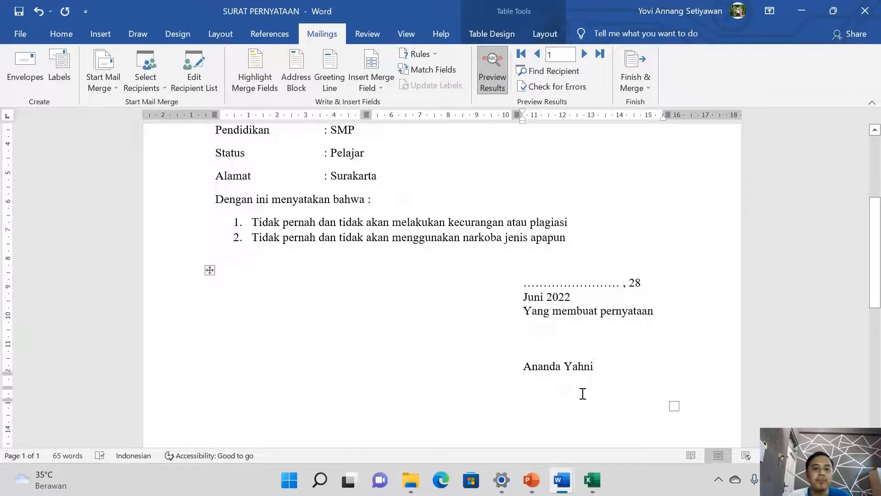
scroll(578, 391, "up", 5)
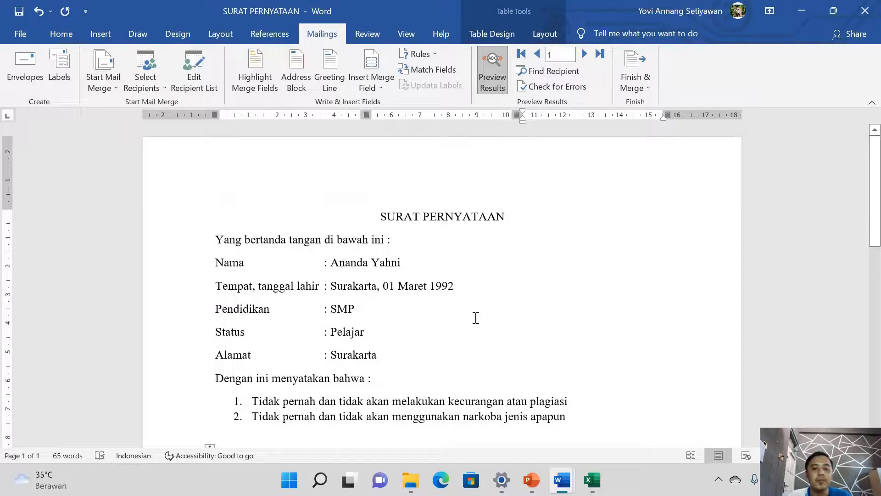
scroll(476, 317, "down", 1)
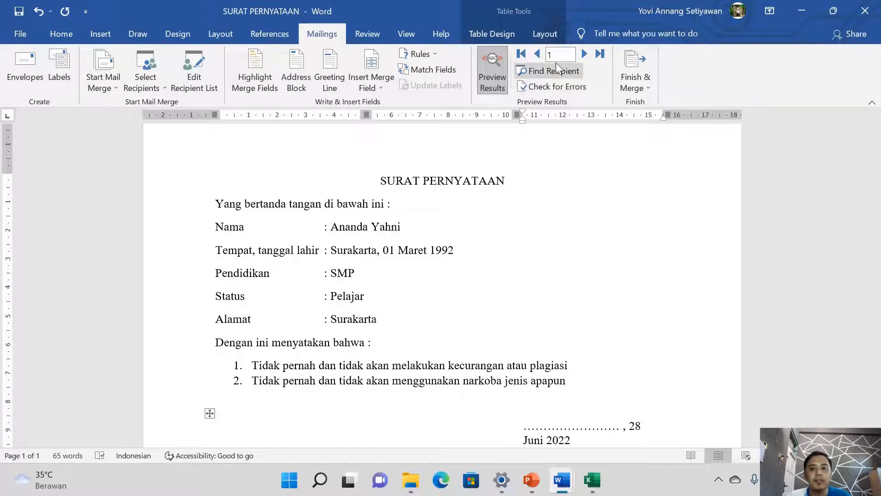
Step: Step through the previewed statement letters one record at a time up to record 18
left_click(585, 55)
left_click(585, 54)
left_click(585, 54)
left_click(584, 54)
left_click(585, 54)
left_click(585, 54)
left_click(585, 54)
left_click(585, 54)
left_click(585, 54)
left_click(584, 54)
left_click(585, 54)
left_click(585, 54)
left_click(585, 54)
left_click(585, 54)
left_click(584, 54)
left_click(585, 55)
left_click(584, 55)
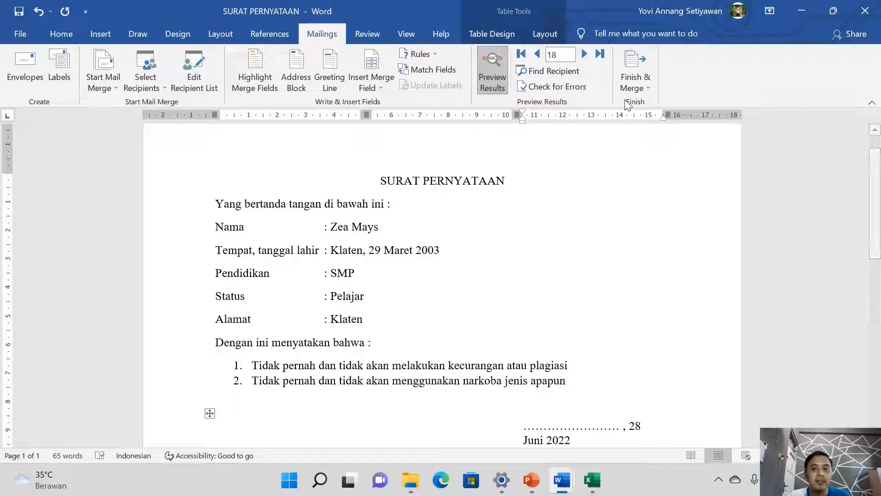
Step: Open the Merge to New Document options for editing the individual statement letters
left_click(637, 78)
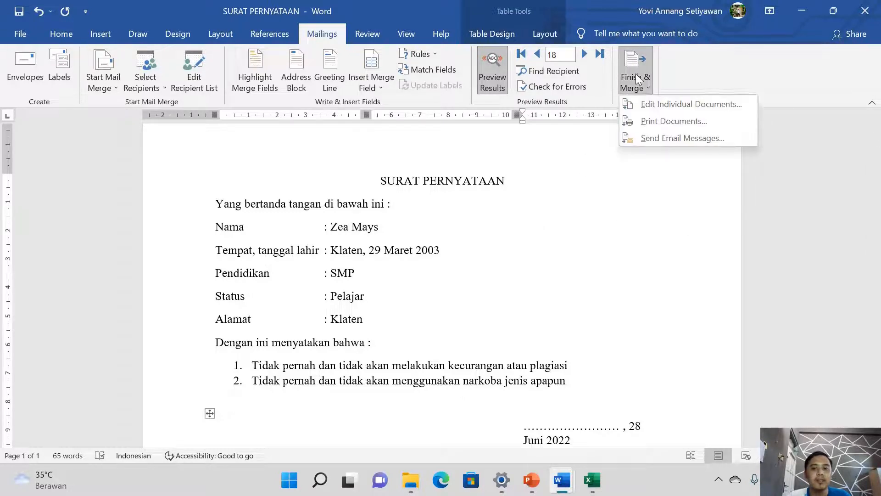
left_click(630, 106)
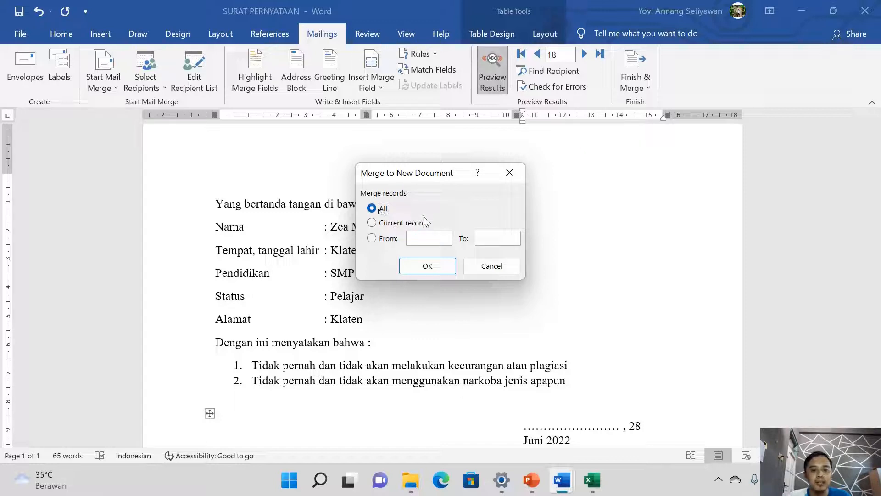
left_click(392, 224)
left_click(382, 241)
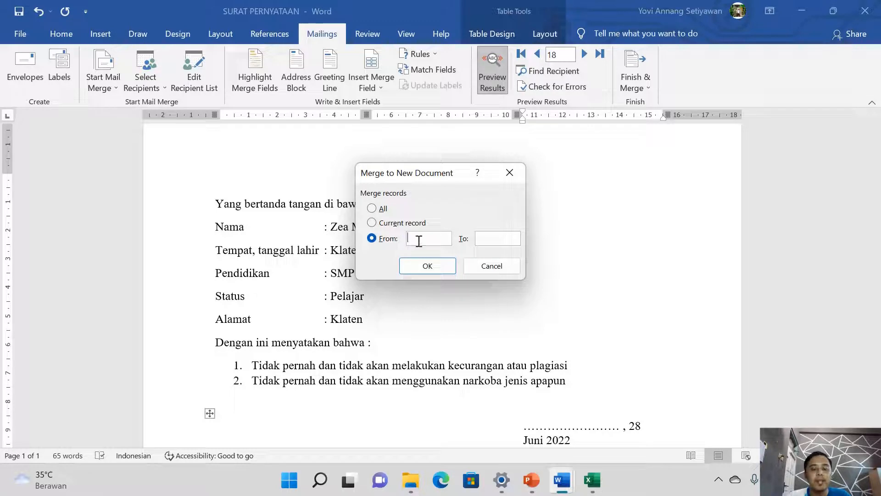
type("1")
left_click(482, 238)
type("2")
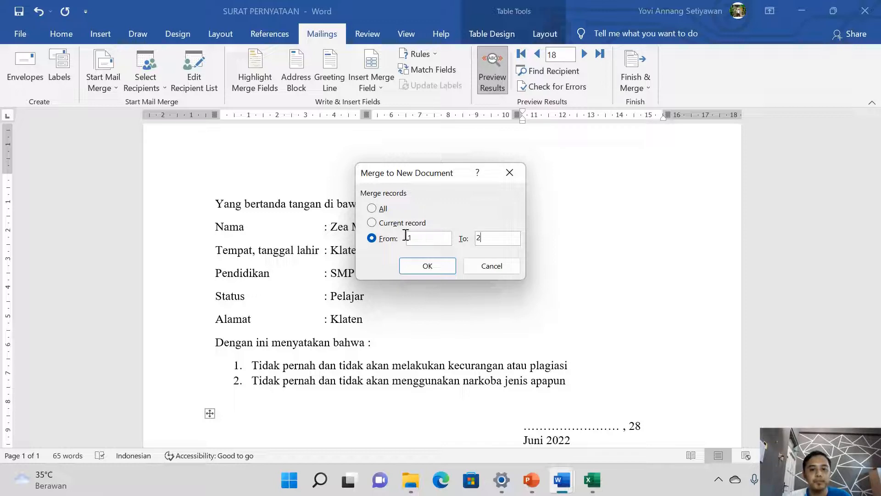
Step: Merge all records of the statement letter into a new document
left_click(376, 212)
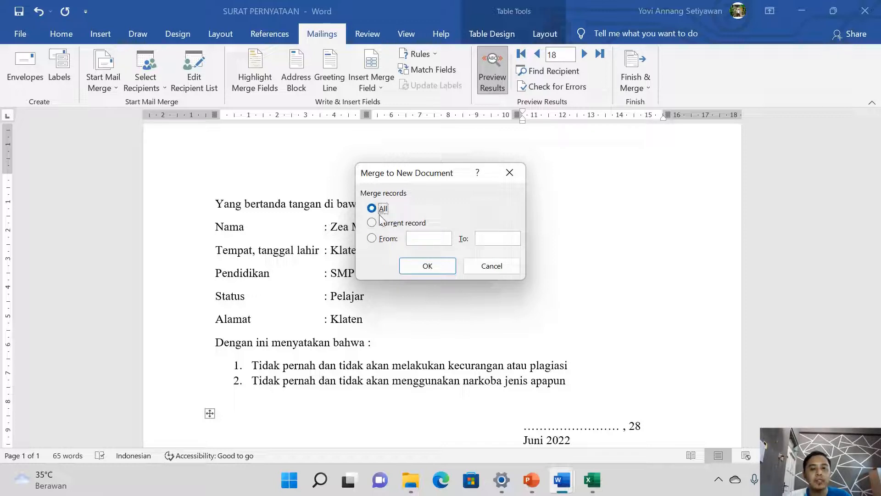
left_click(414, 265)
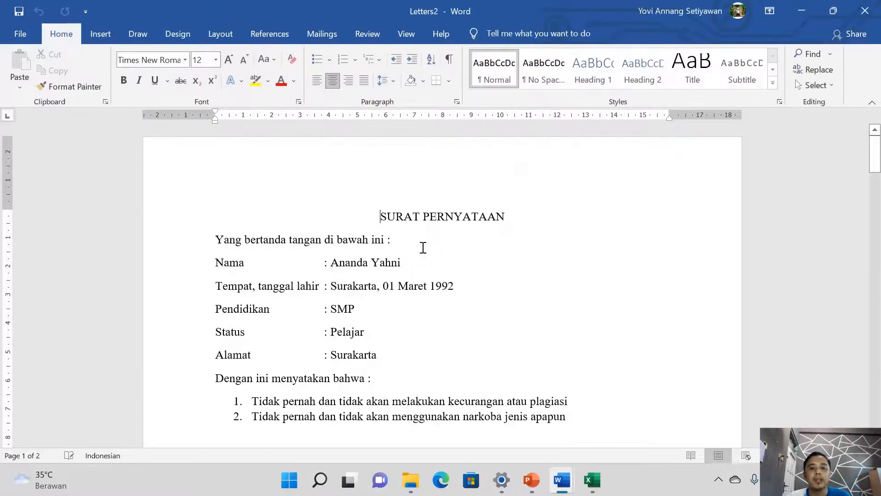
Step: Look over the first merged statement letter from its heading to the signature
mouse_move(880, 148)
left_mouse_down()
mouse_move(866, 428)
mouse_move(878, 140)
left_mouse_up()
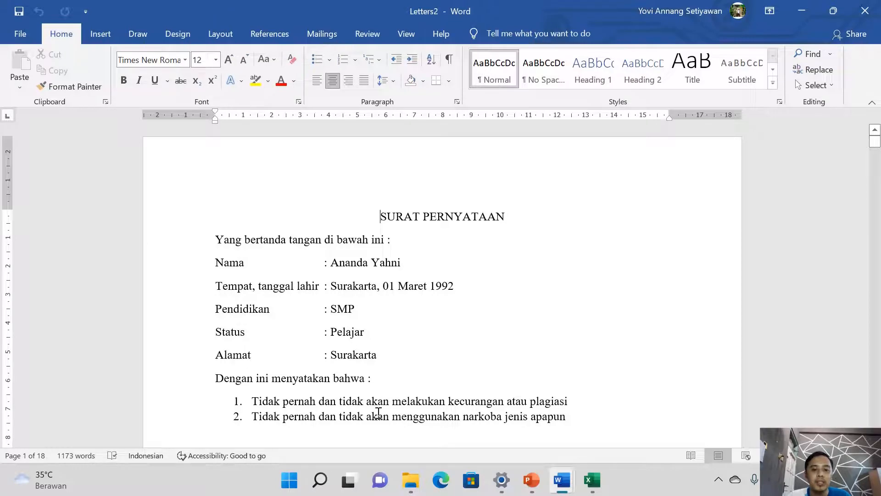
scroll(379, 413, "down", 3)
scroll(379, 412, "down", 2)
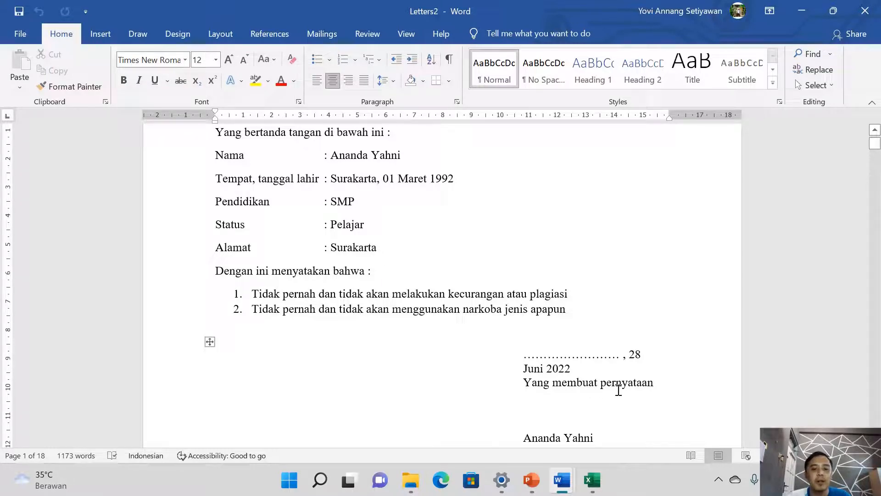
Step: View the Data Surat Undangan worksheet in Excel and return to the merged Letters2 document in Word
left_click(592, 479)
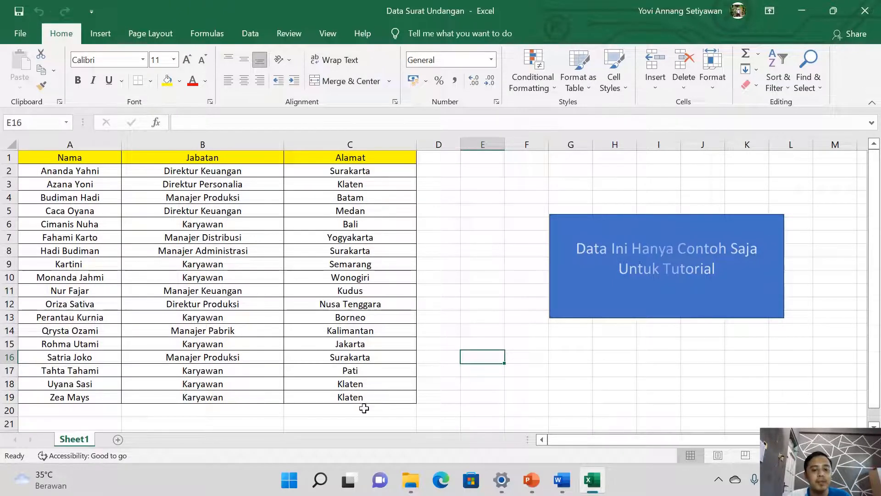
mouse_move(562, 480)
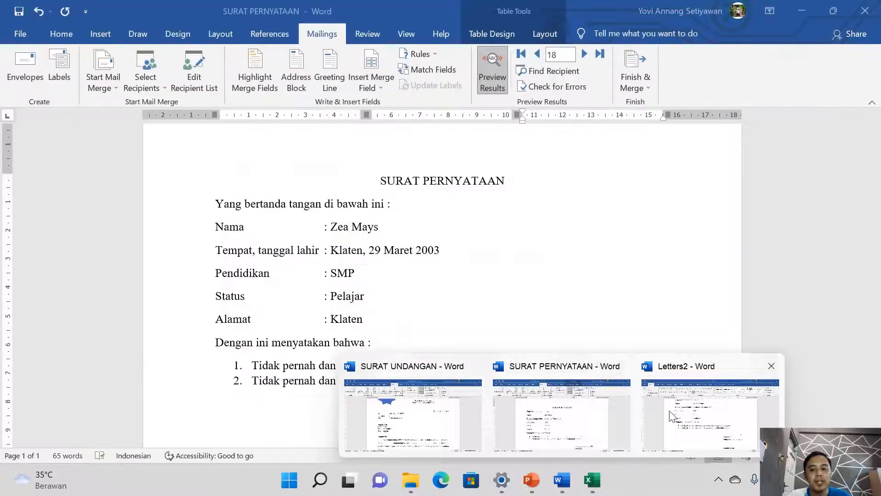
left_click(697, 413)
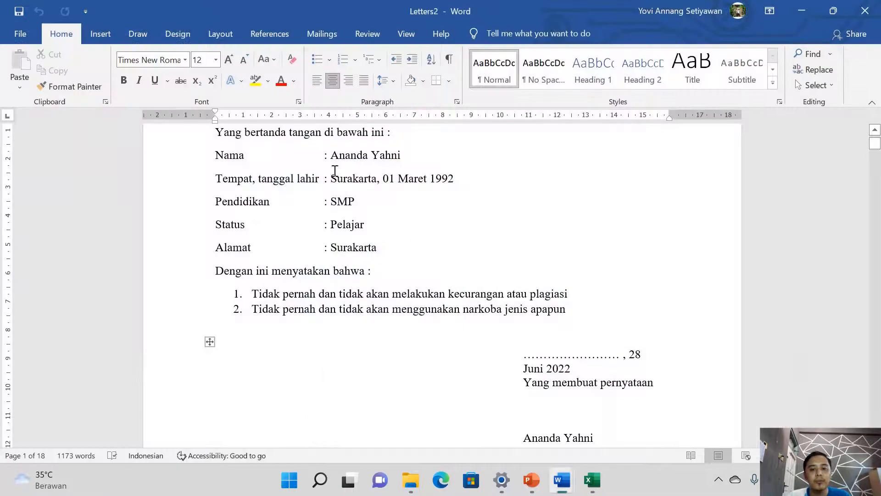
Step: Examine the personal details in the first merged statement letter and continue to the second letter
scroll(211, 177, "up", 2)
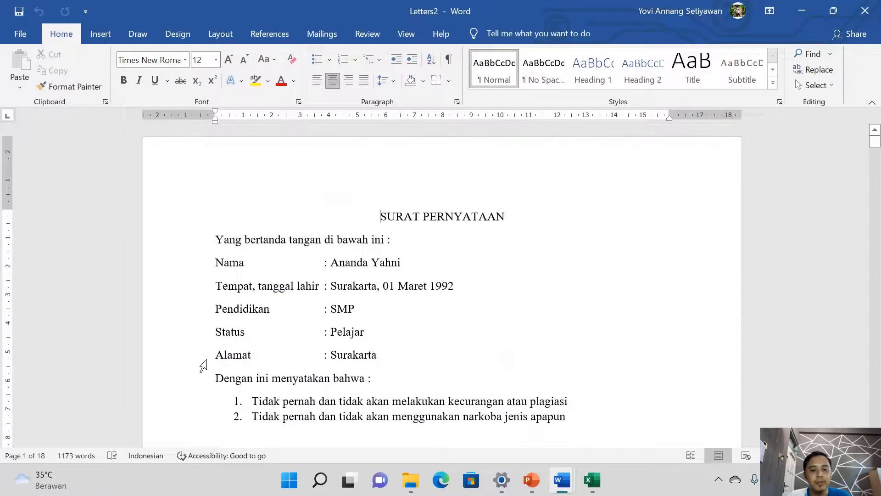
left_click(381, 270)
left_click(389, 293)
left_click(379, 320)
scroll(408, 345, "down", 10)
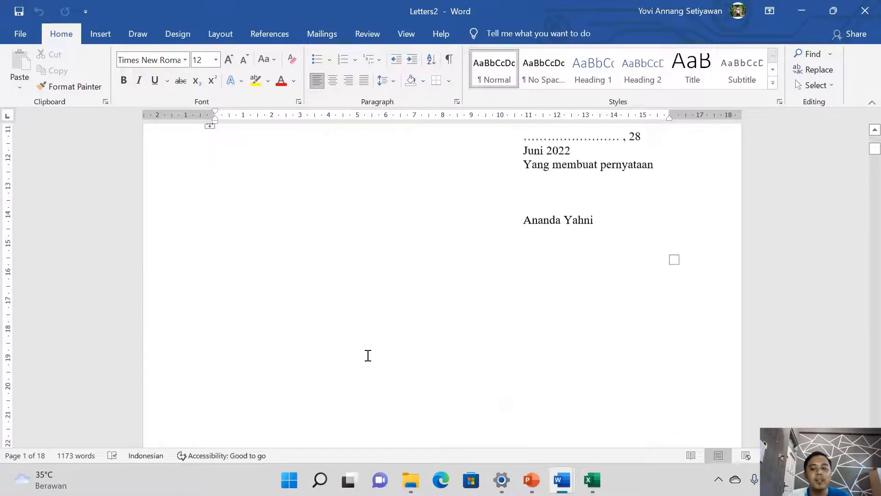
scroll(367, 338, "down", 6)
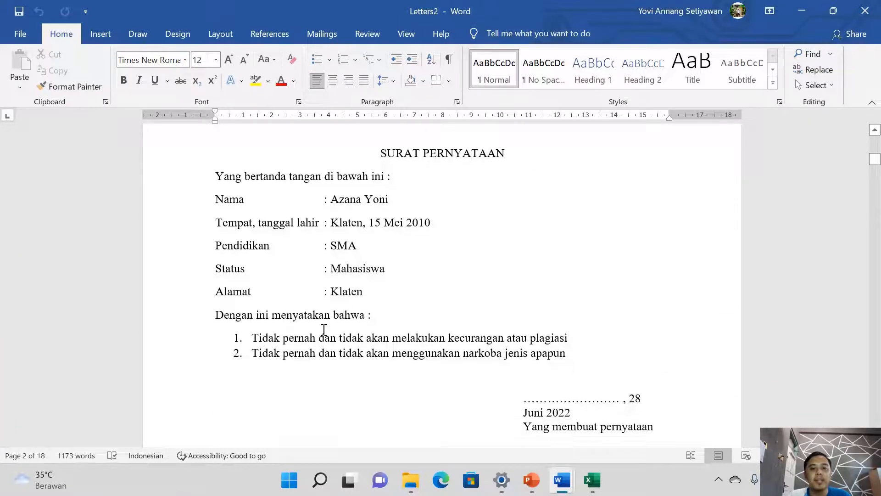